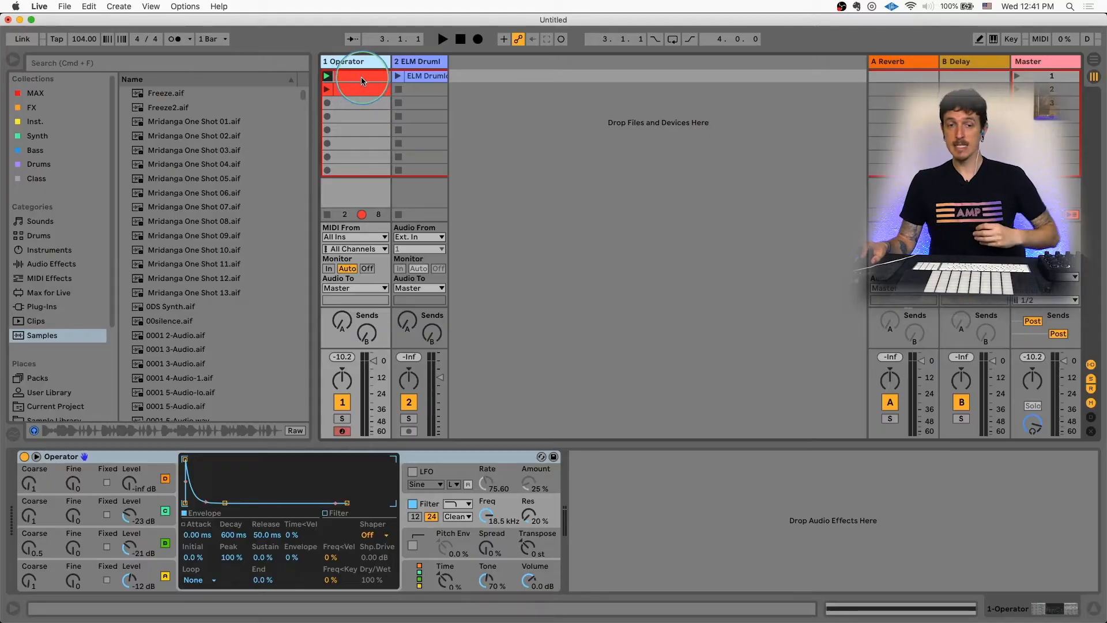
Step: Play the first Operator clip and lower Operator's filter frequency to 15.9 kHz, stopping playback at the end
double_click(362, 81)
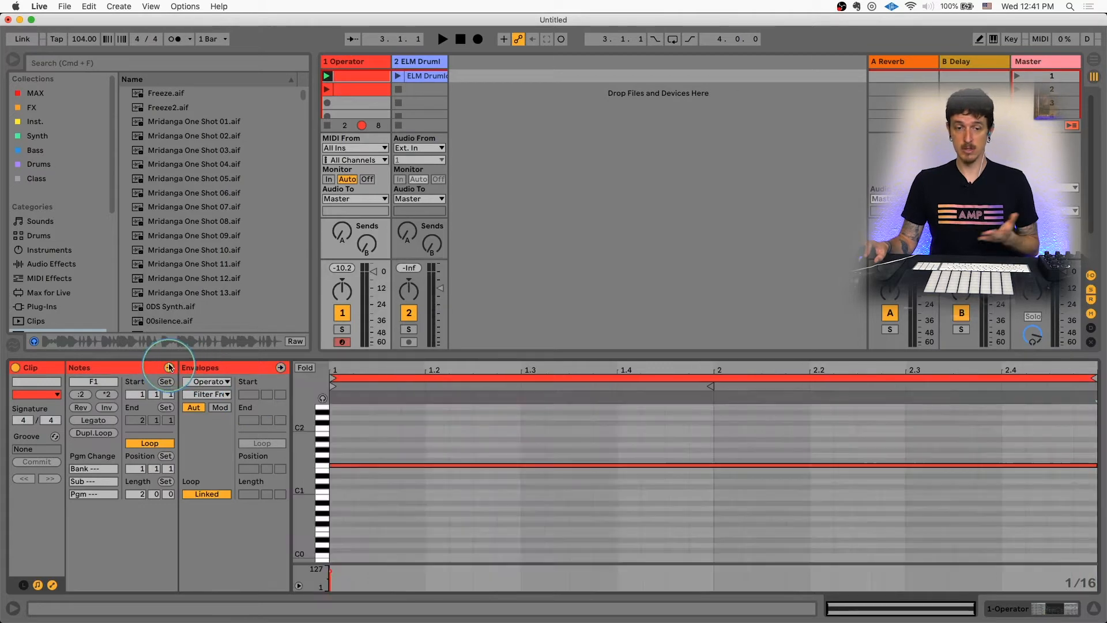
click(327, 76)
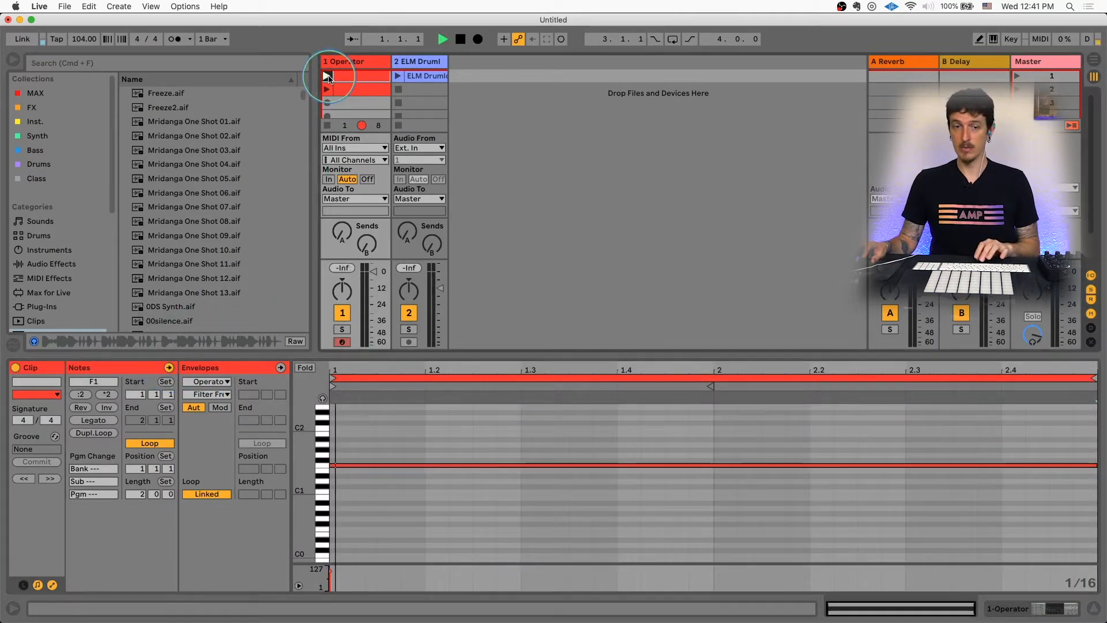
click(359, 62)
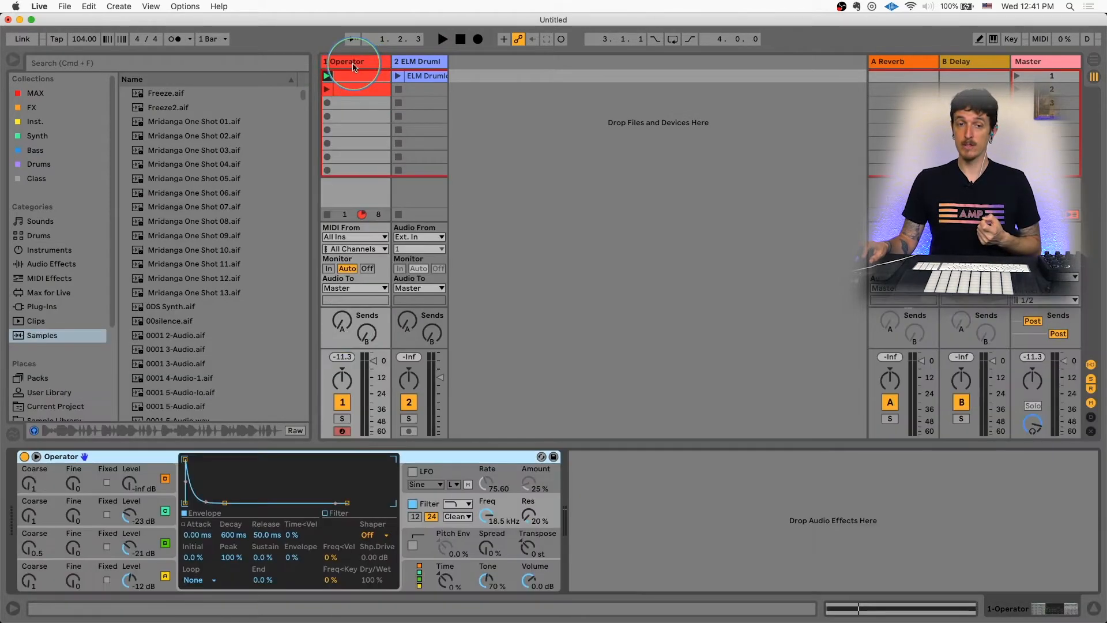
click(435, 518)
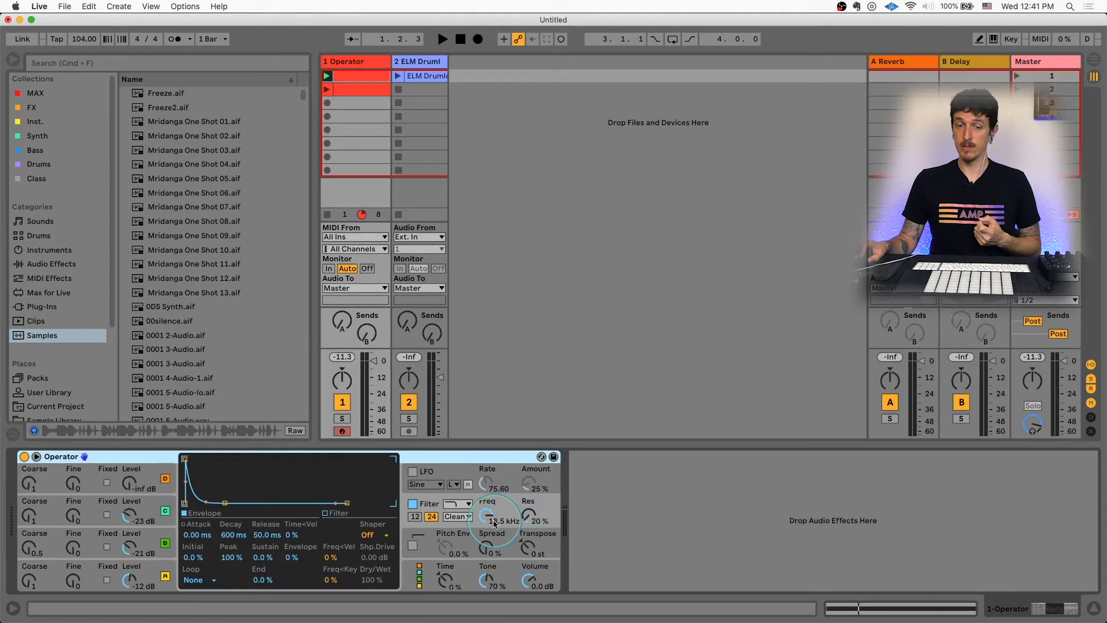
mouse_move(487, 516)
mouse_down()
mouse_move(488, 543)
mouse_move(486, 515)
mouse_up()
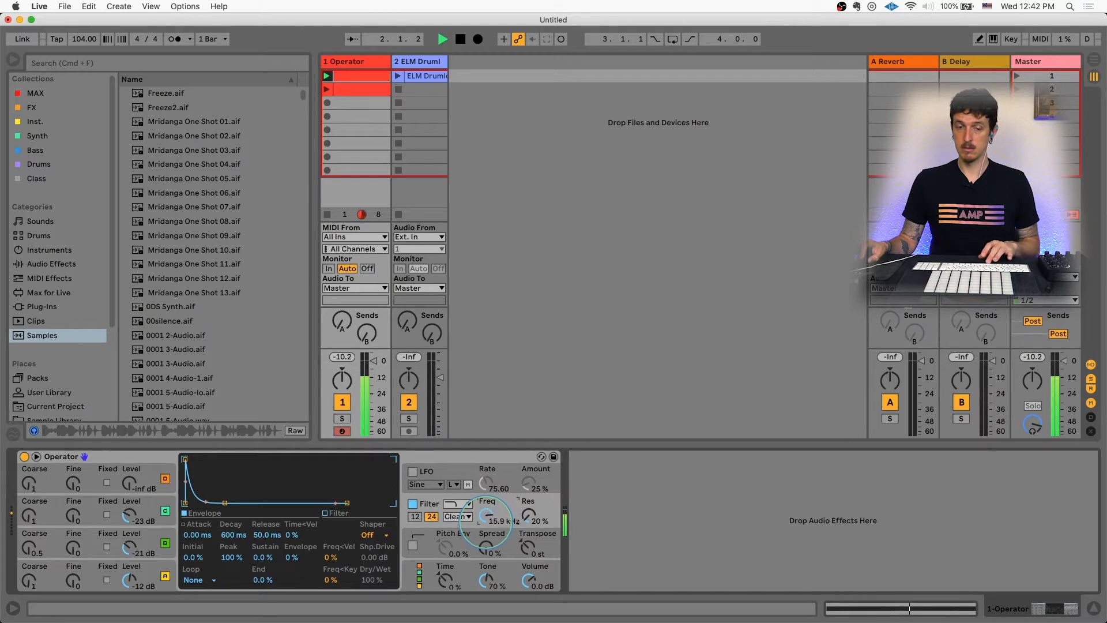
key(space)
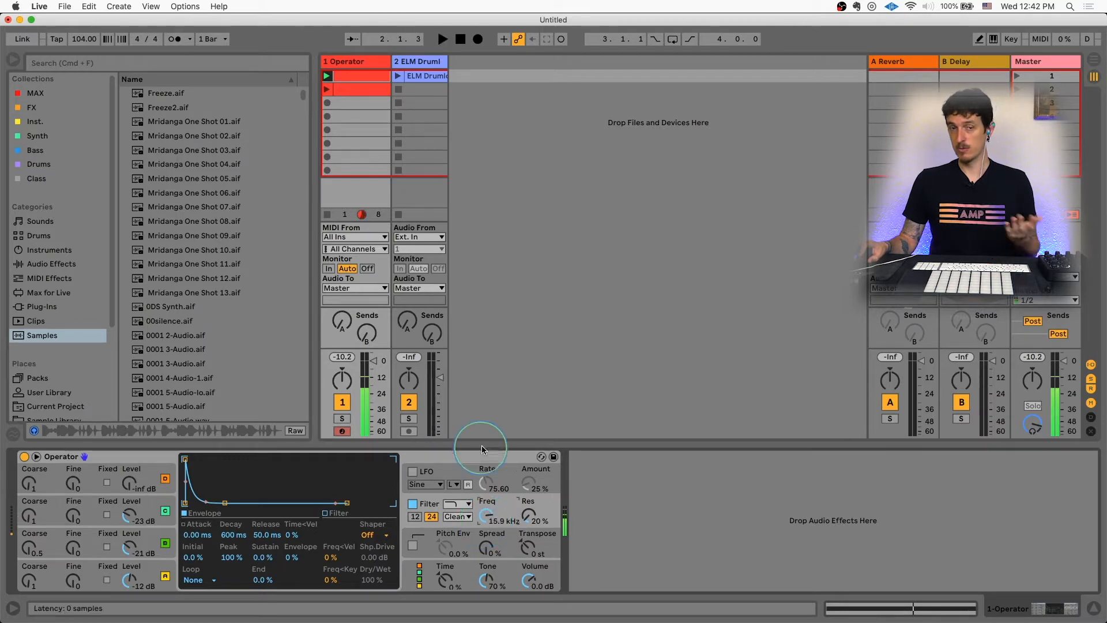
Step: Open the first Operator clip with its Envelopes box shown and switch from the note editor to the envelope editor
double_click(343, 74)
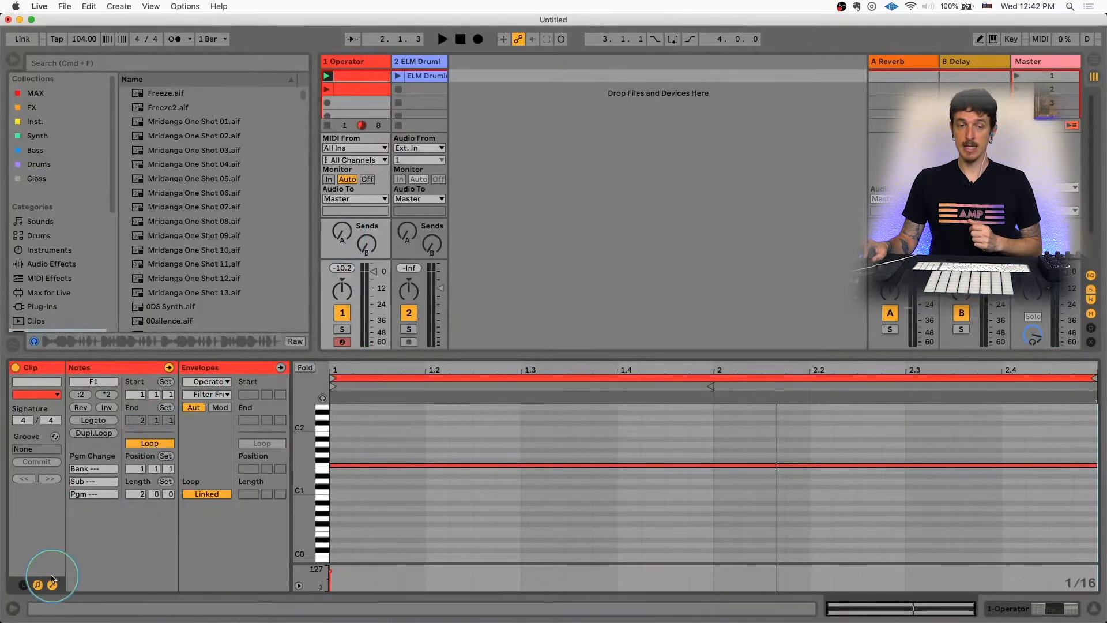
click(52, 585)
click(51, 585)
click(52, 585)
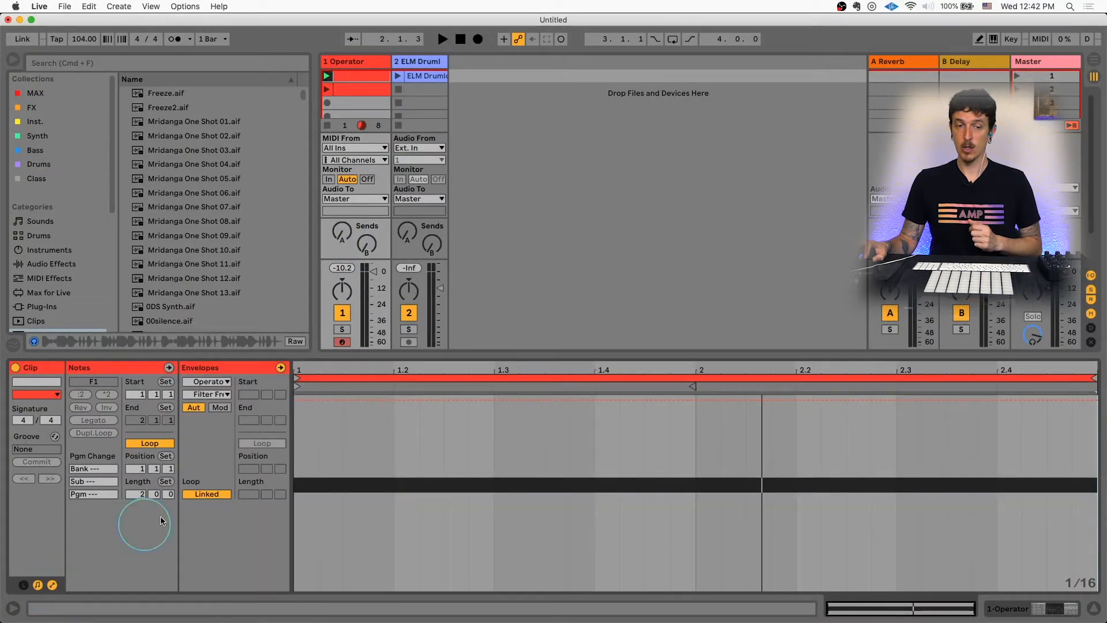
click(168, 368)
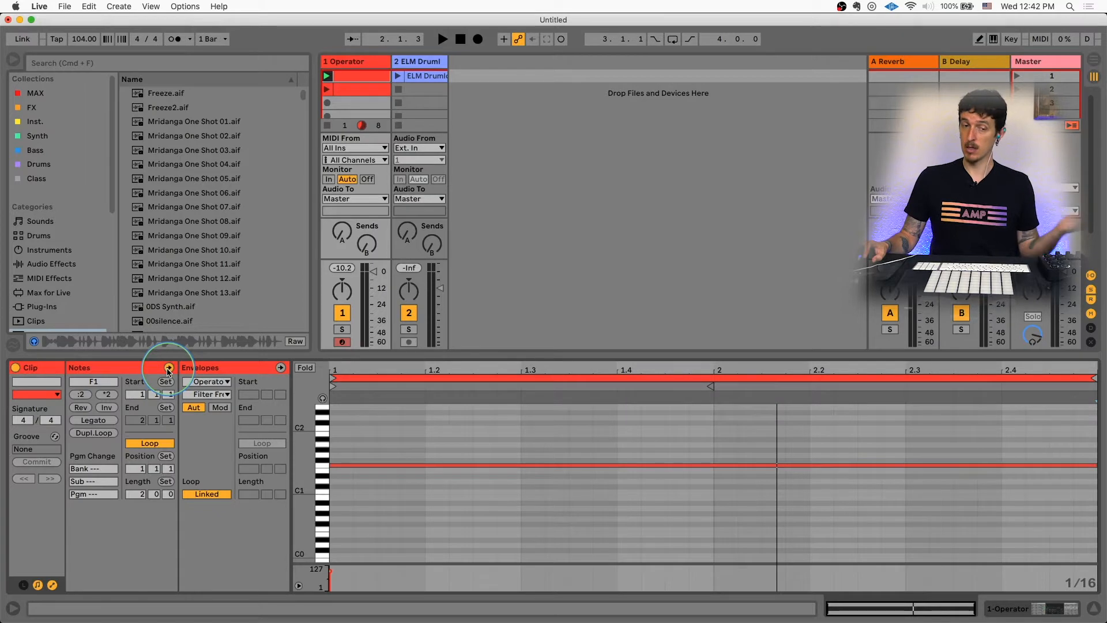
click(280, 368)
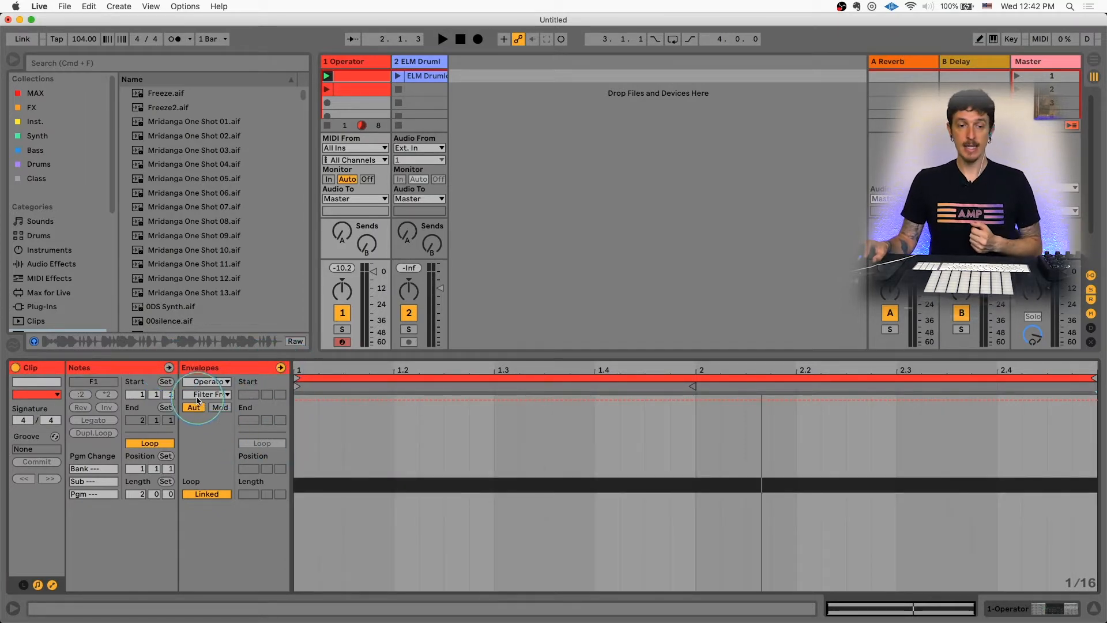
Step: Choose Operator as the clip envelope's device, keeping Filter Frequency as the controlled parameter
click(205, 382)
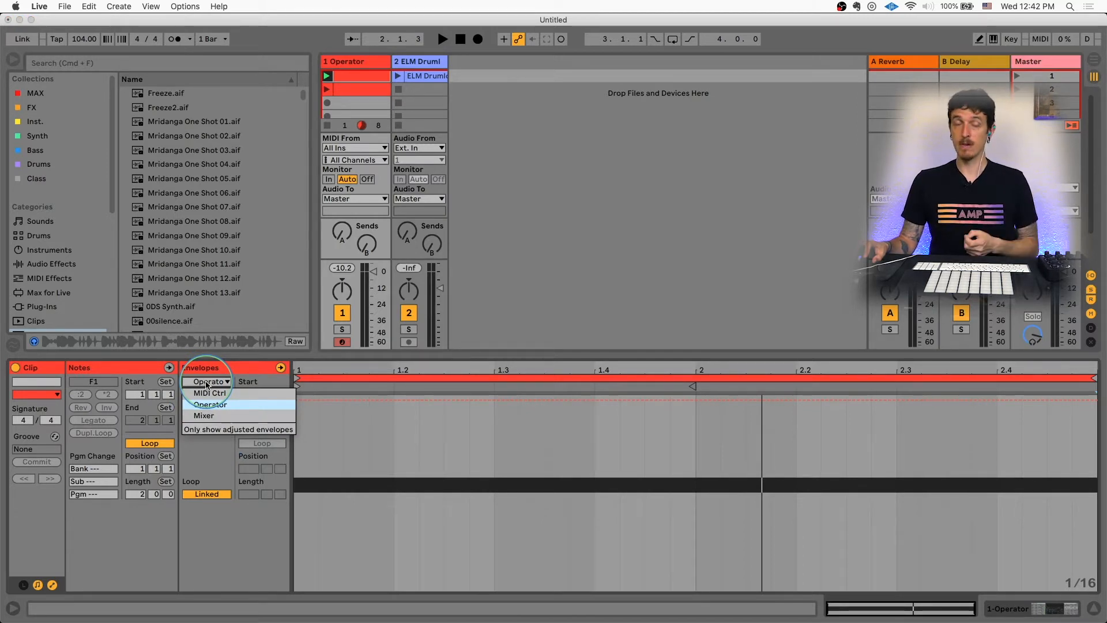
click(211, 404)
click(210, 395)
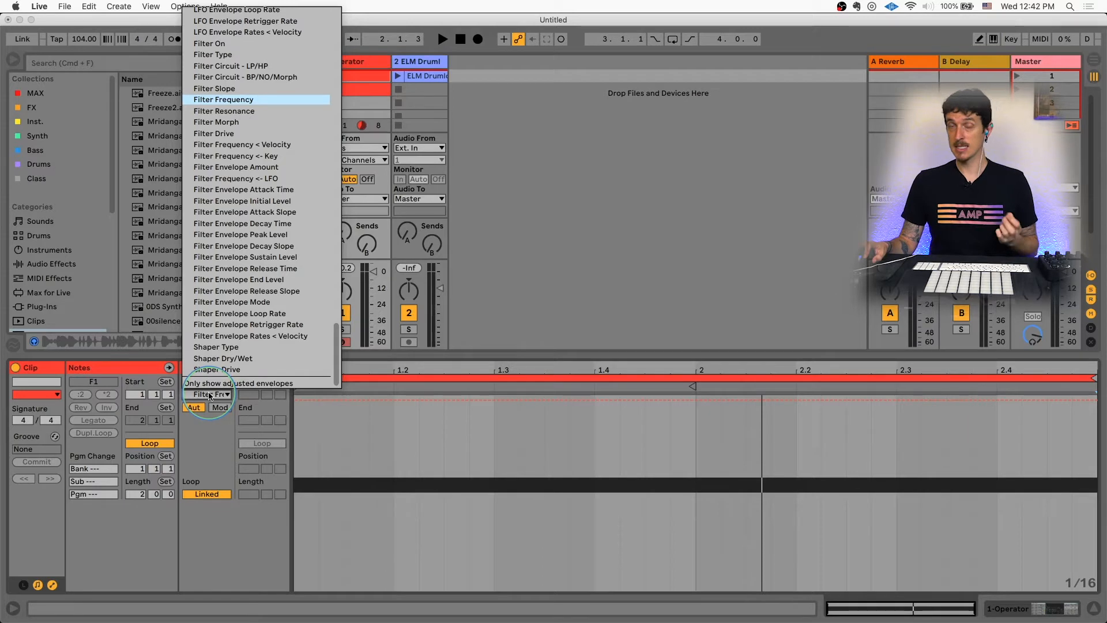
click(210, 396)
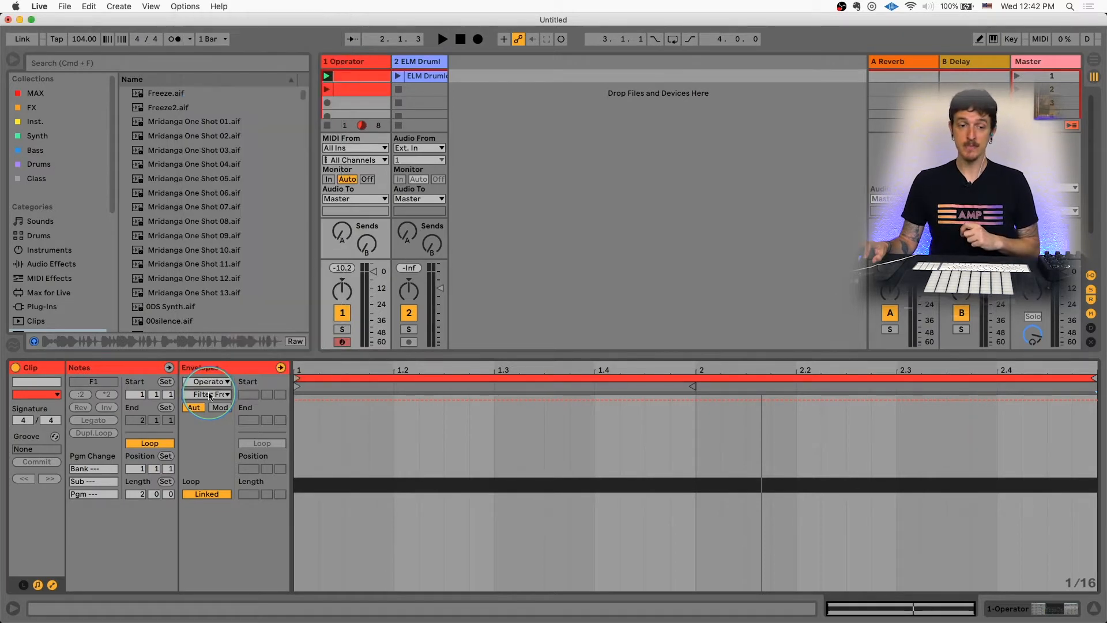
click(317, 397)
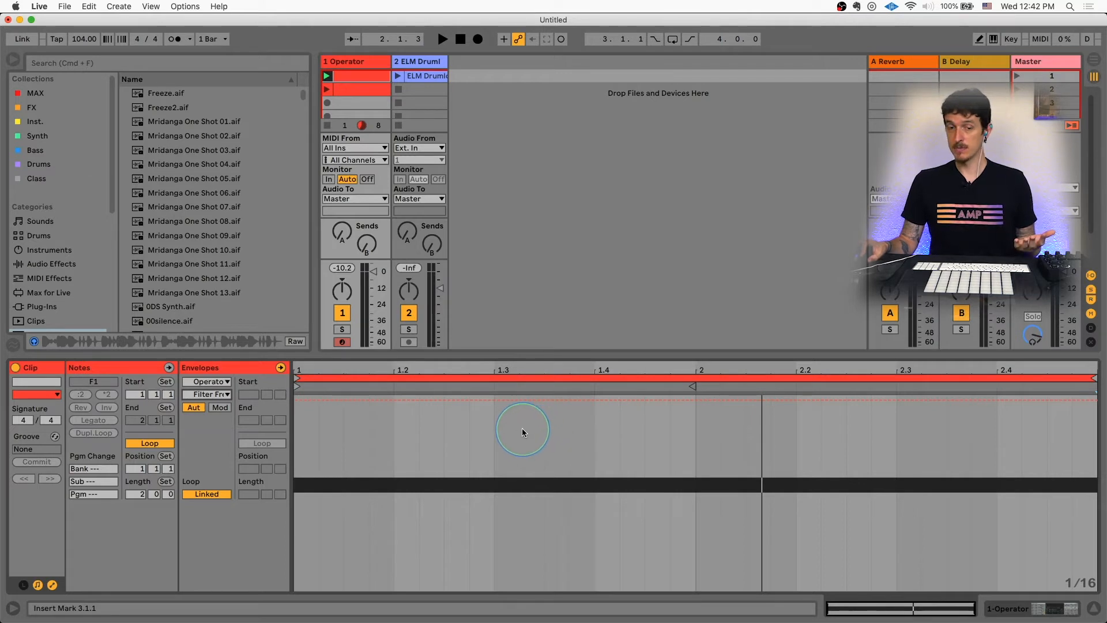
Step: Draw a Filter Frequency automation ramp falling from 15.9 kHz near the clip start to a low value at bar 3, and audition it
click(339, 400)
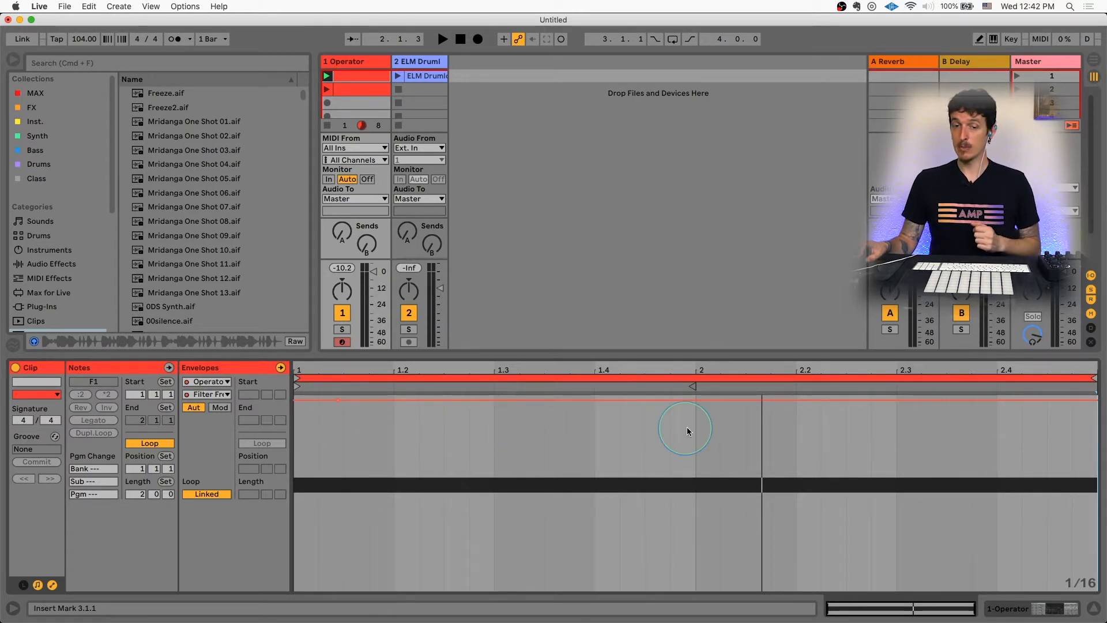
drag(754, 400, 928, 558)
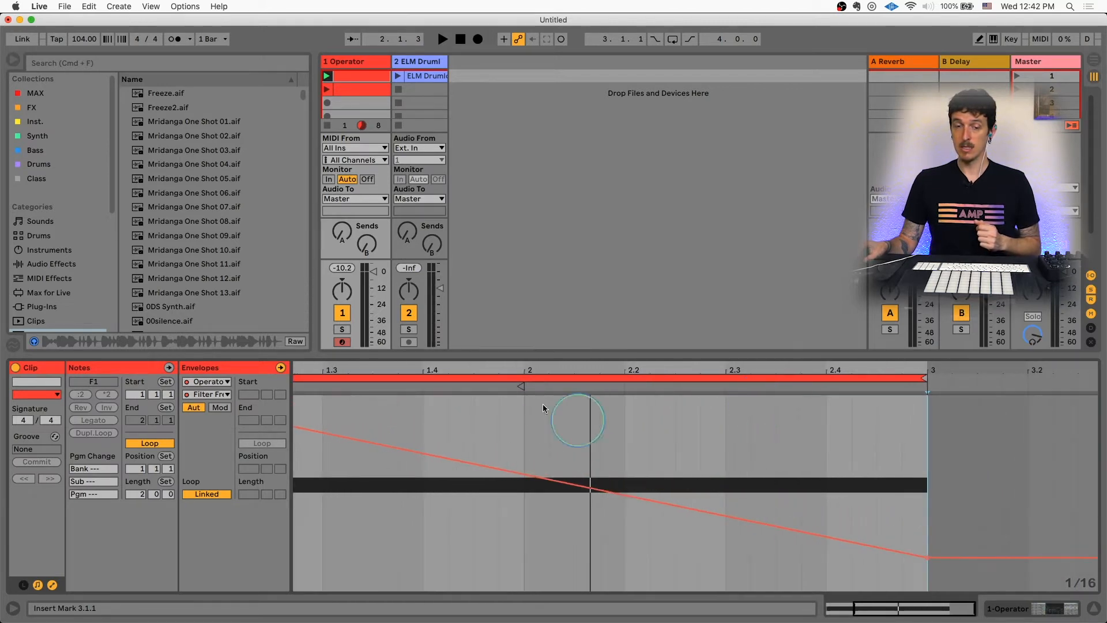
double_click(513, 366)
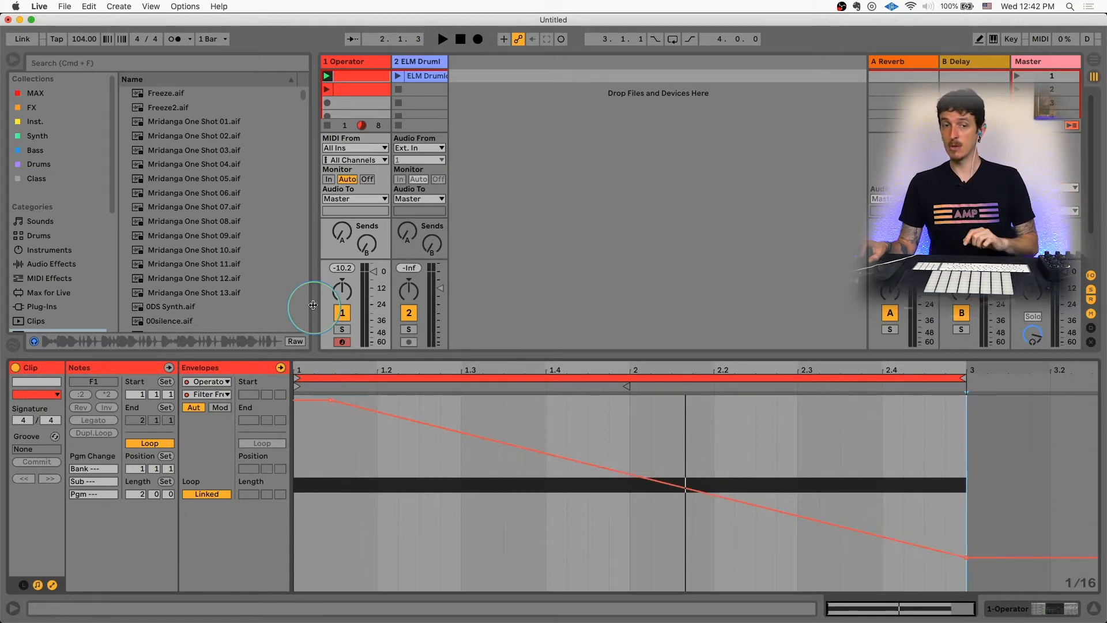
key(space)
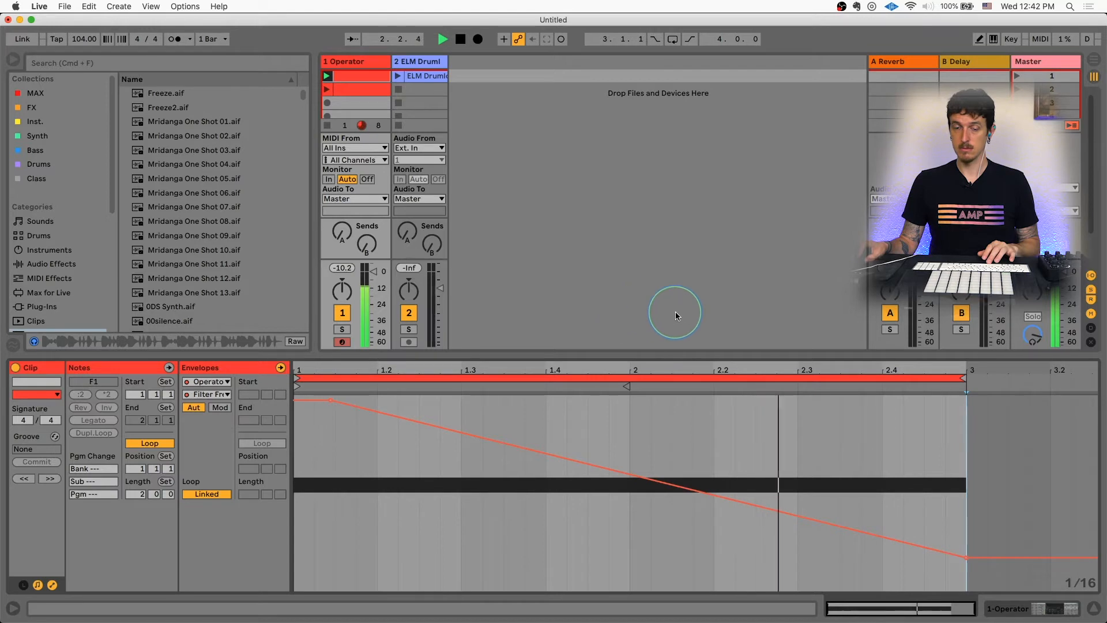
key(space)
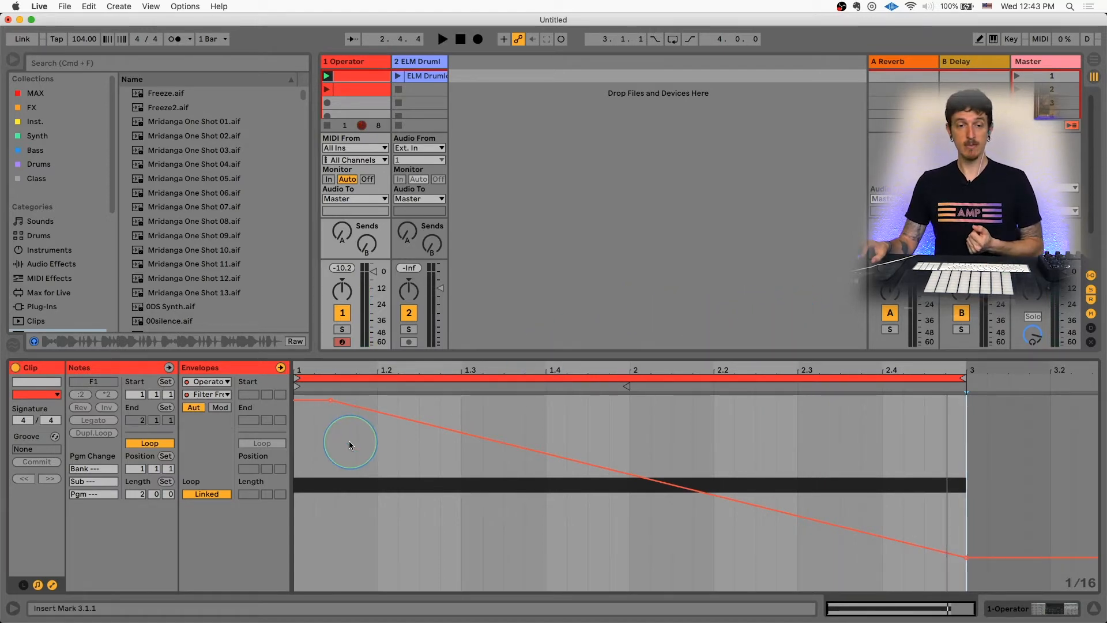
Step: Reshape the Filter Frequency automation into a ramp rising from about 67.5 Hz at the clip start to about 11 kHz at bar 3
click(331, 400)
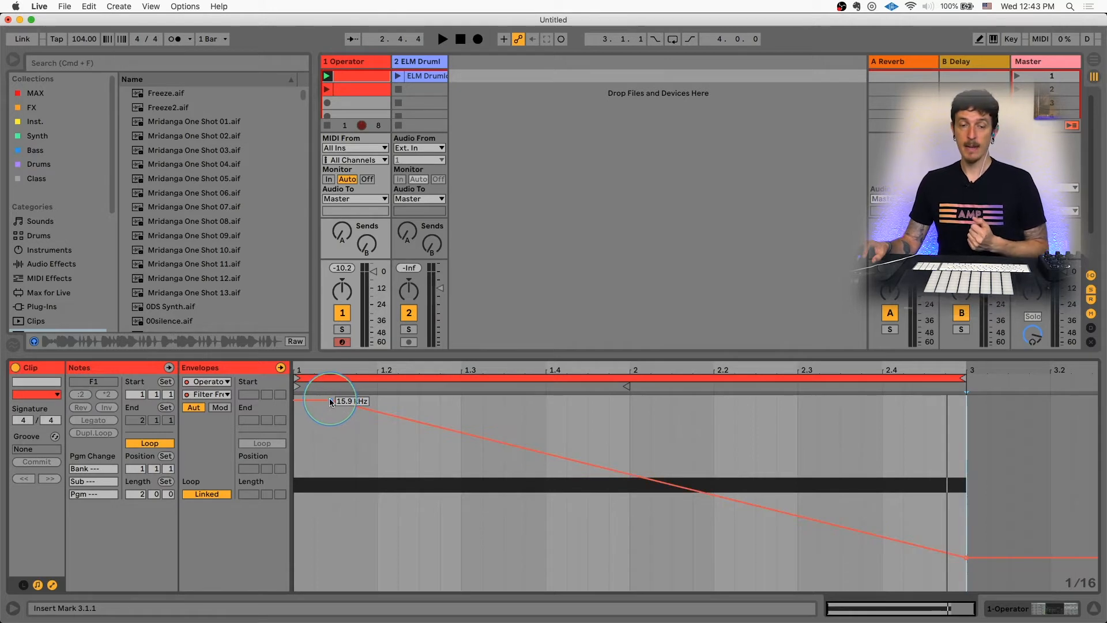
drag(330, 402, 314, 557)
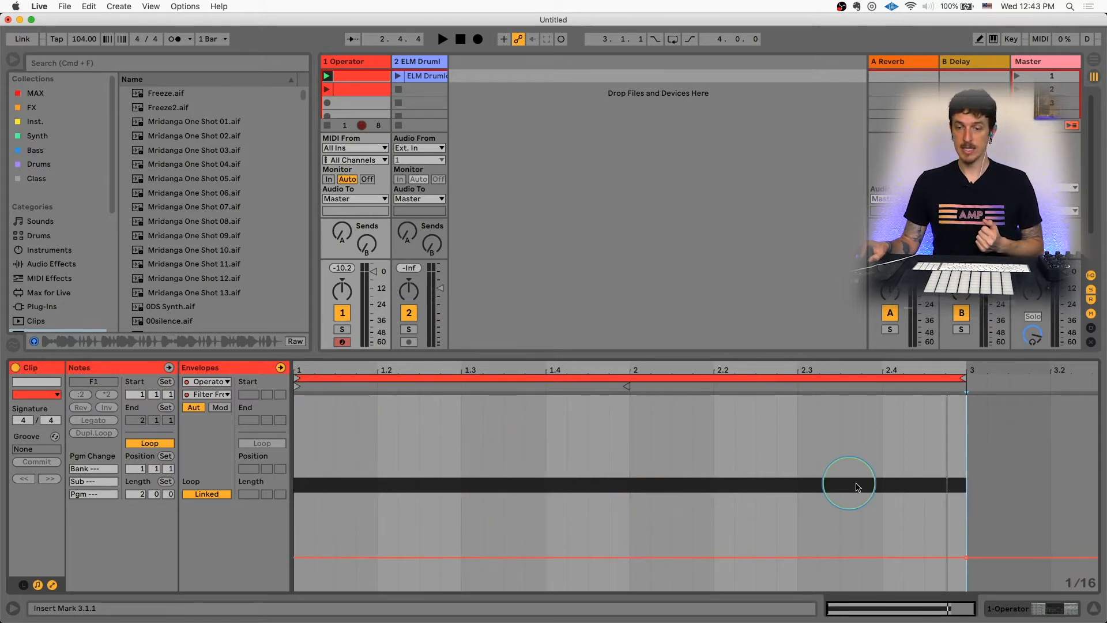
drag(969, 558, 968, 411)
click(567, 460)
drag(296, 411, 303, 569)
click(303, 569)
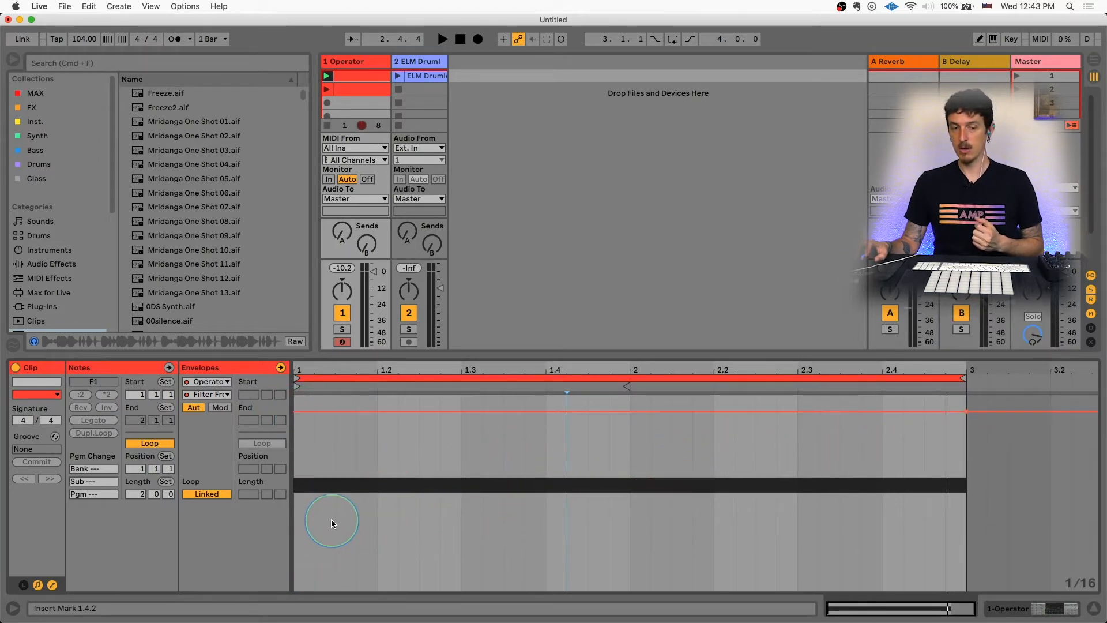
drag(327, 413, 296, 565)
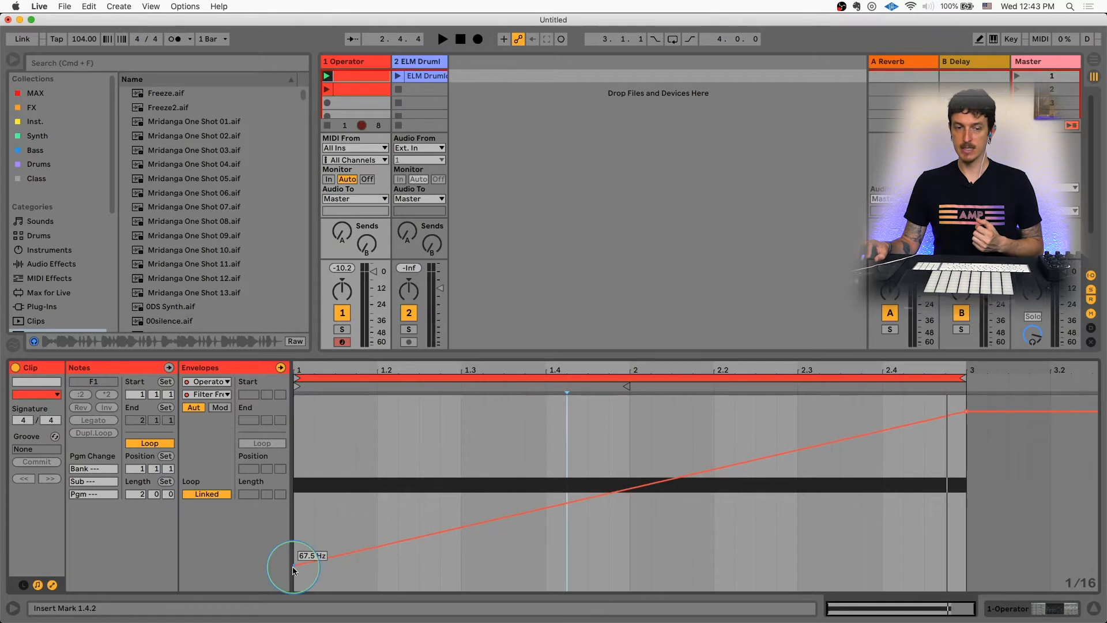
click(349, 485)
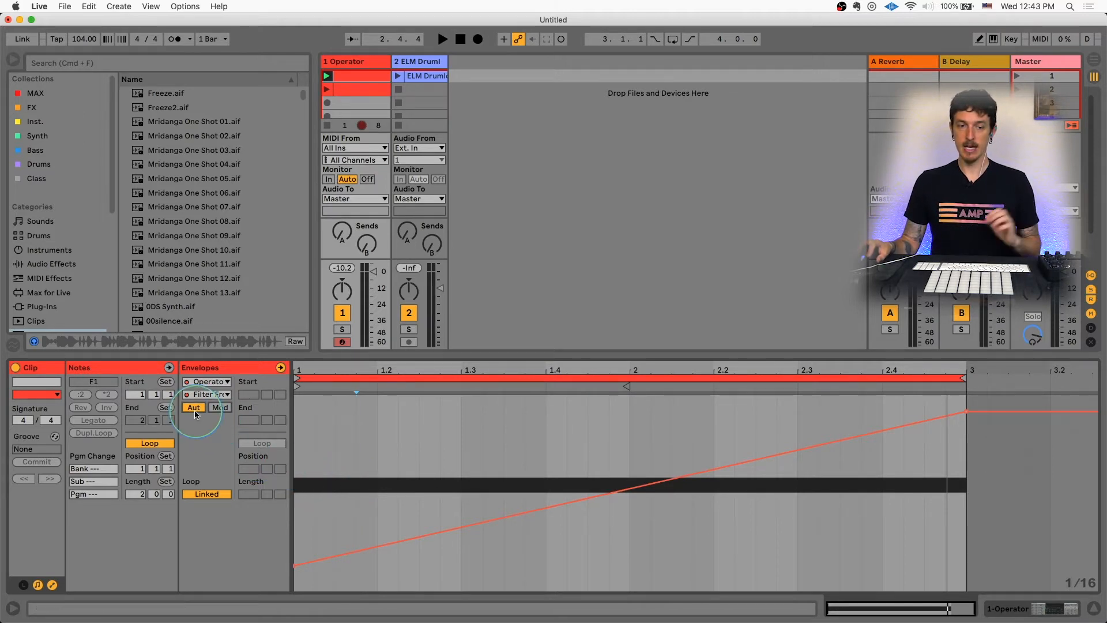
Step: Compare the modulation envelope's flat baseline with the automation envelope's start and end breakpoint values
click(219, 407)
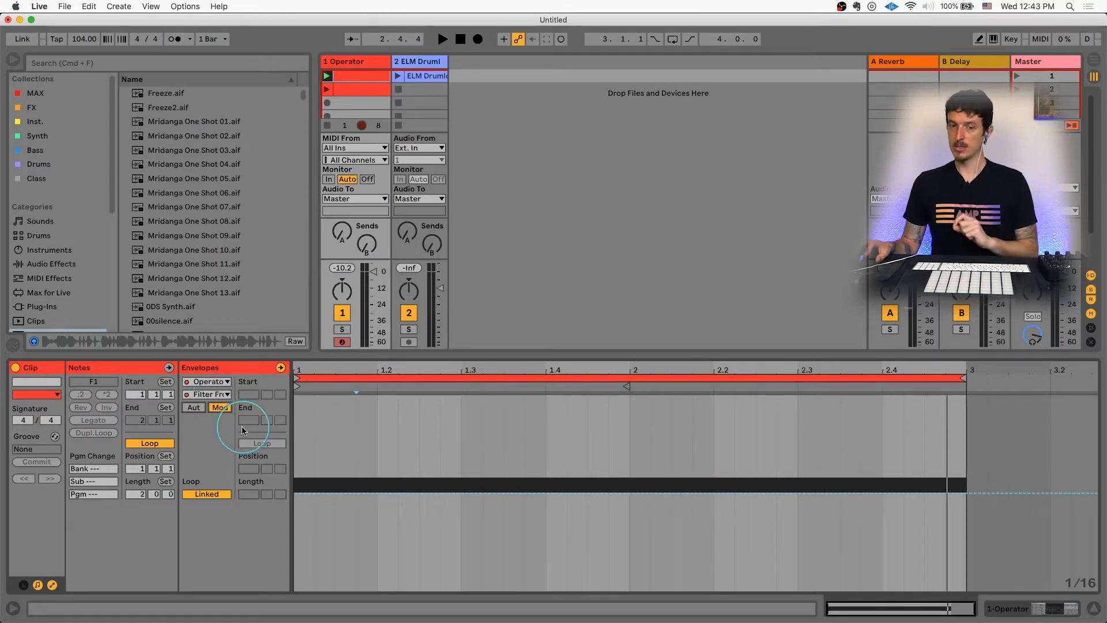
click(331, 493)
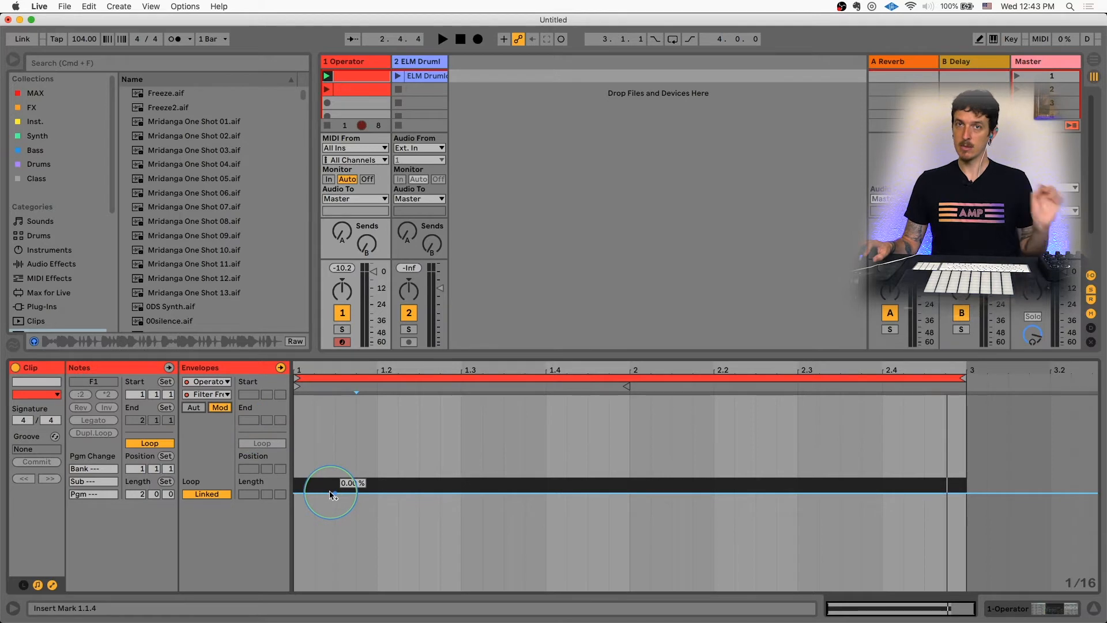
click(194, 408)
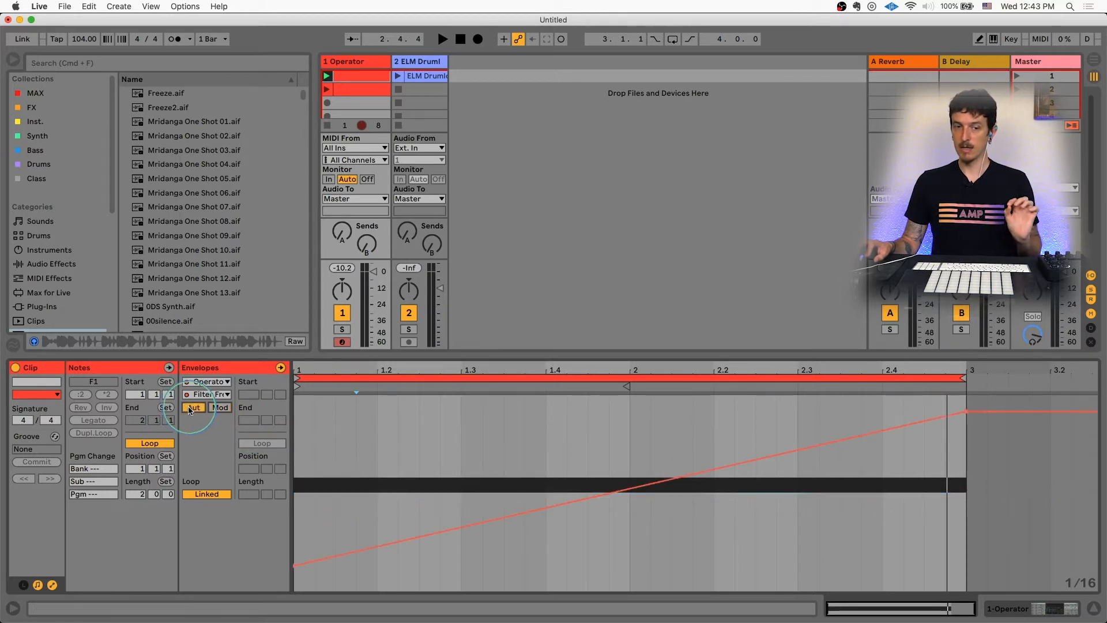
mouse_move(296, 565)
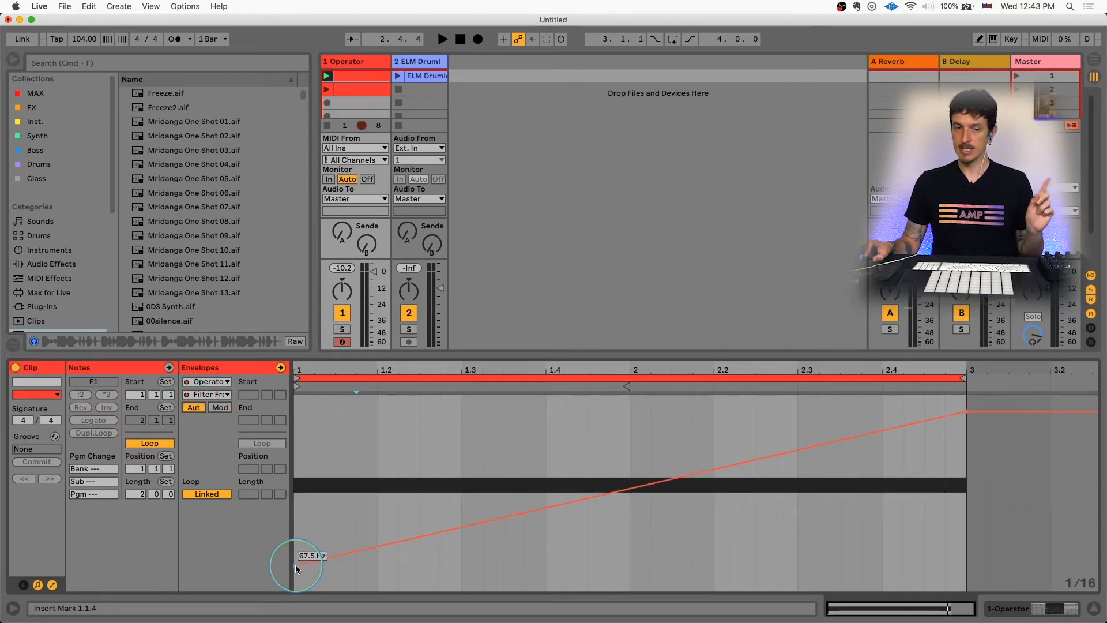
mouse_move(967, 411)
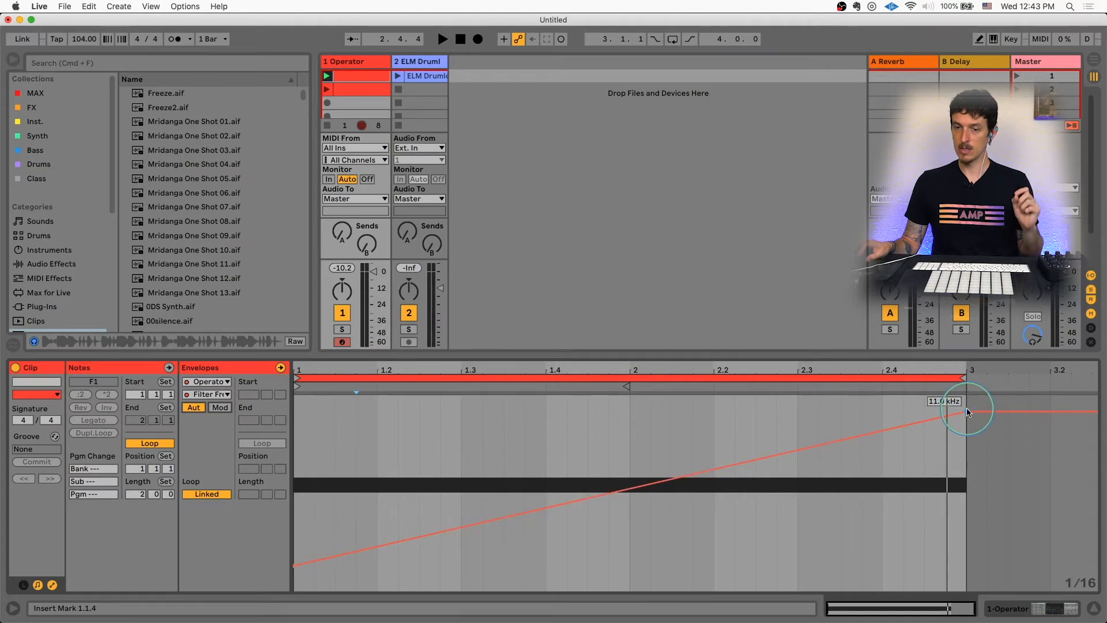
Step: Draw a zigzag Filter Frequency modulation envelope across both bars, with four peaks above and four troughs below the 0% line
click(219, 411)
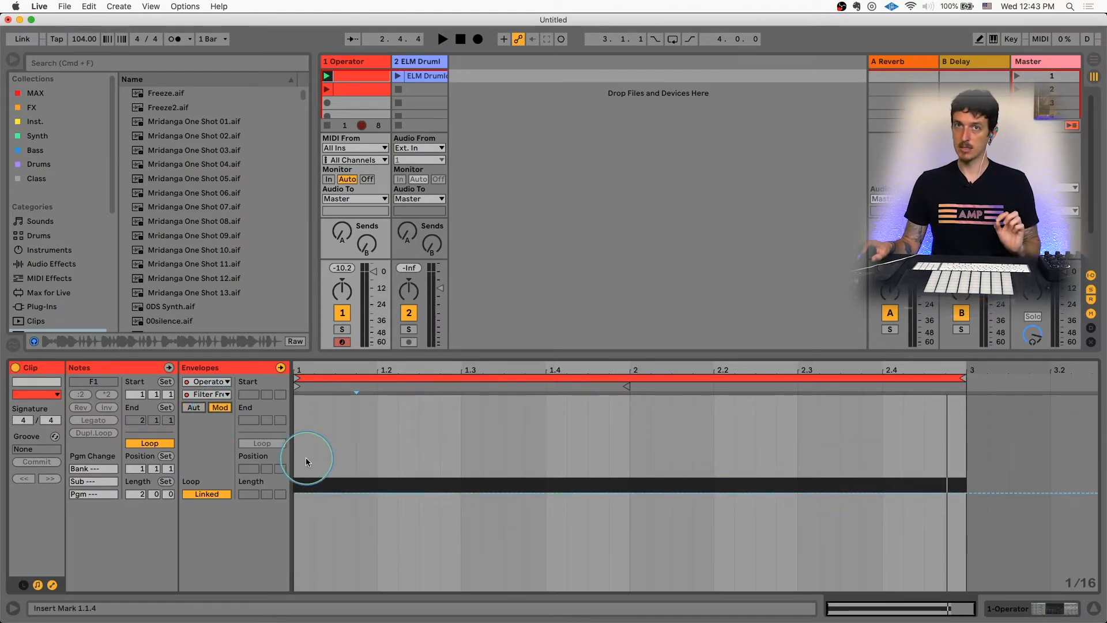
click(336, 494)
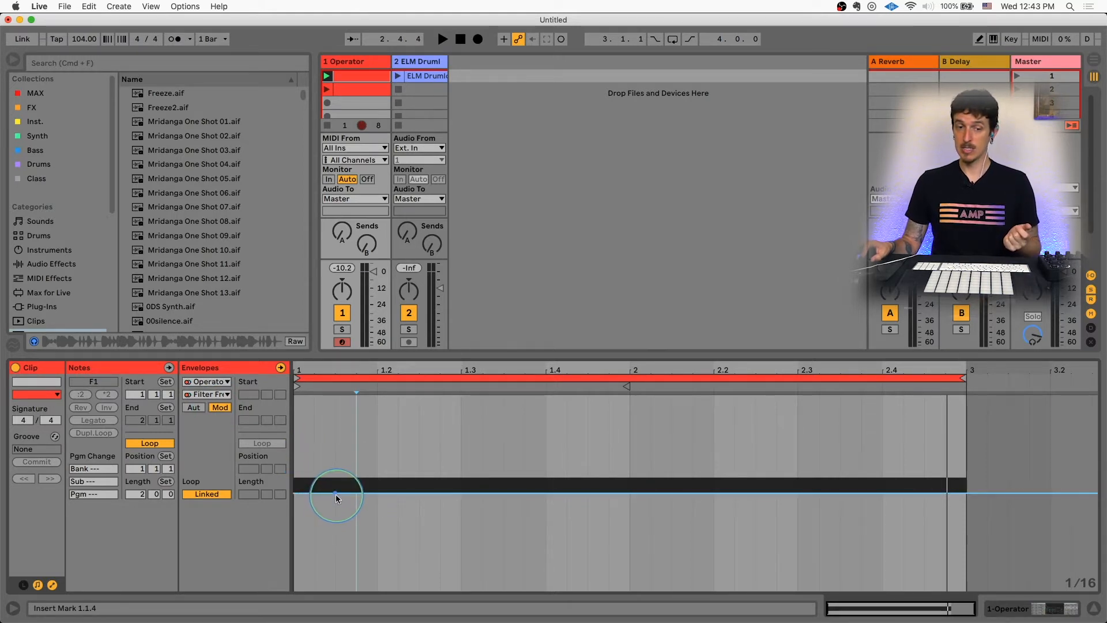
drag(343, 494, 379, 474)
click(379, 474)
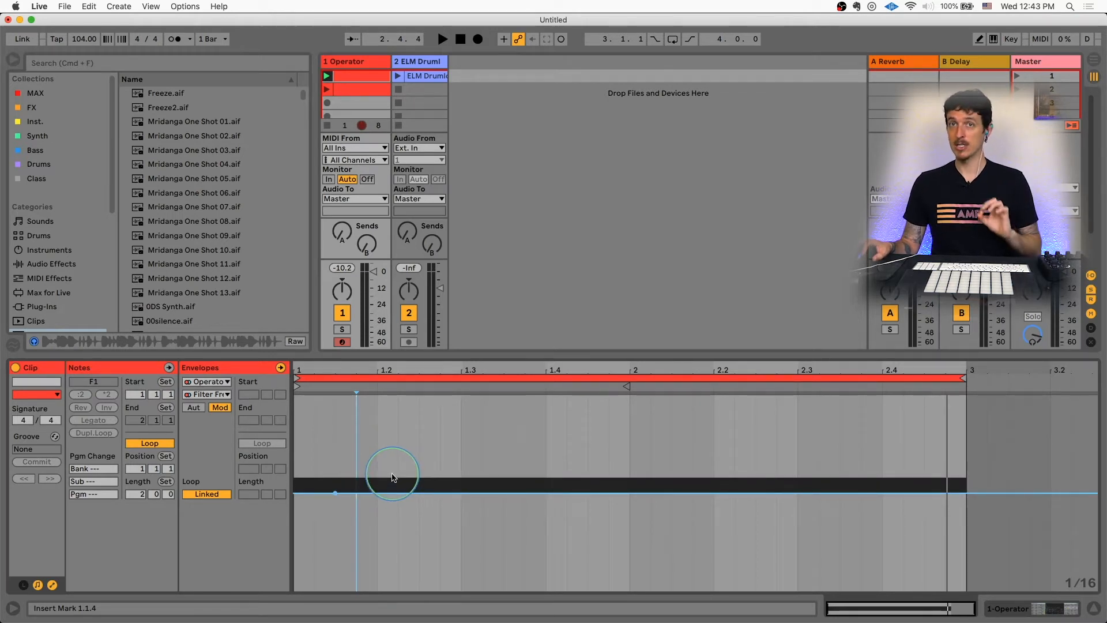
click(364, 436)
click(424, 557)
click(484, 463)
click(545, 529)
click(598, 428)
click(755, 552)
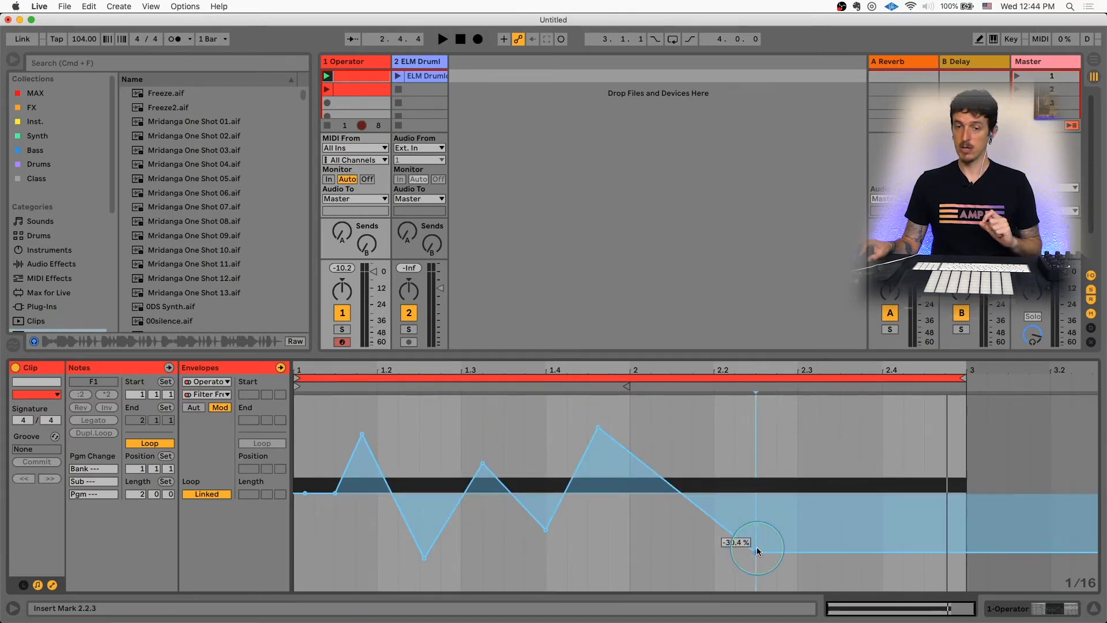
click(882, 428)
click(933, 533)
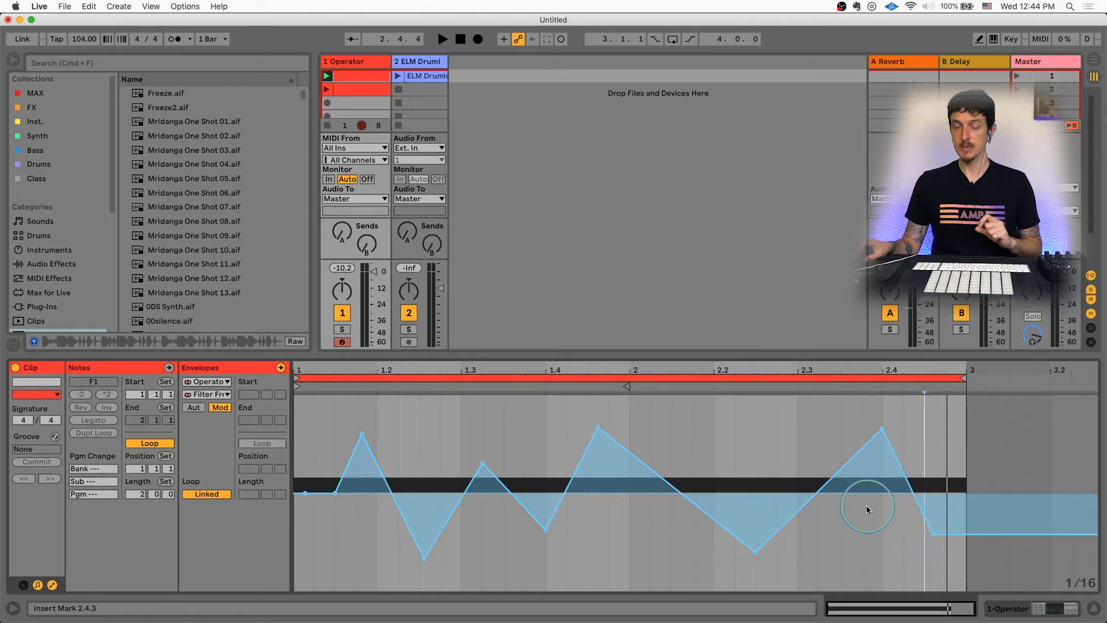
Step: Return to the automation envelope for Filter Frequency and inspect its starting breakpoint
click(194, 408)
click(295, 568)
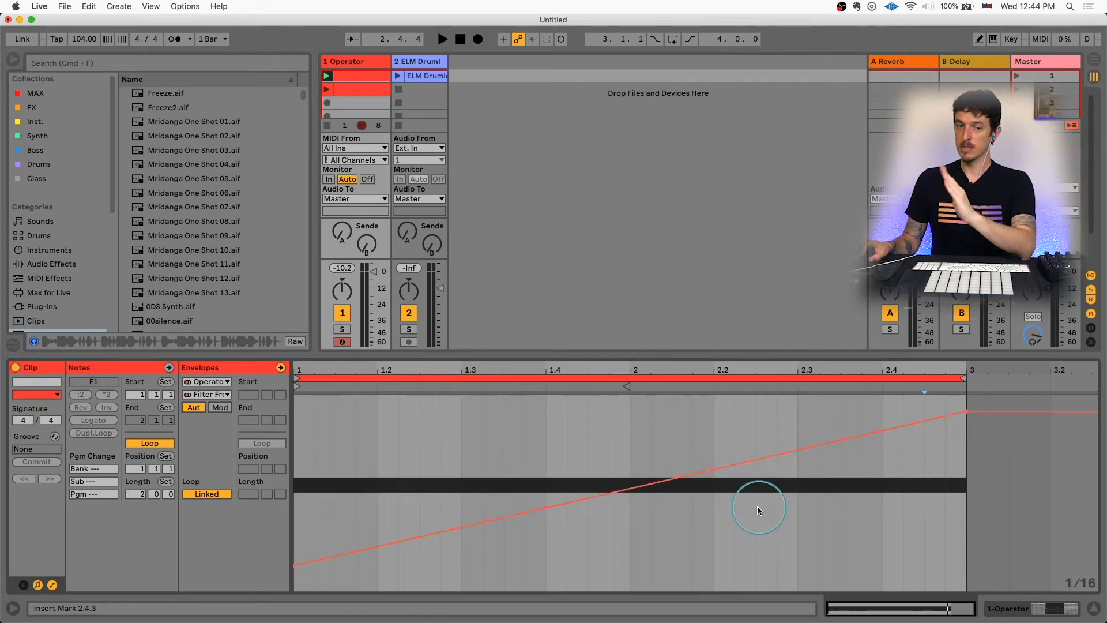
Step: Review the zigzag Filter Frequency modulation envelope and play the clip while watching Operator's filter Freq control
click(218, 408)
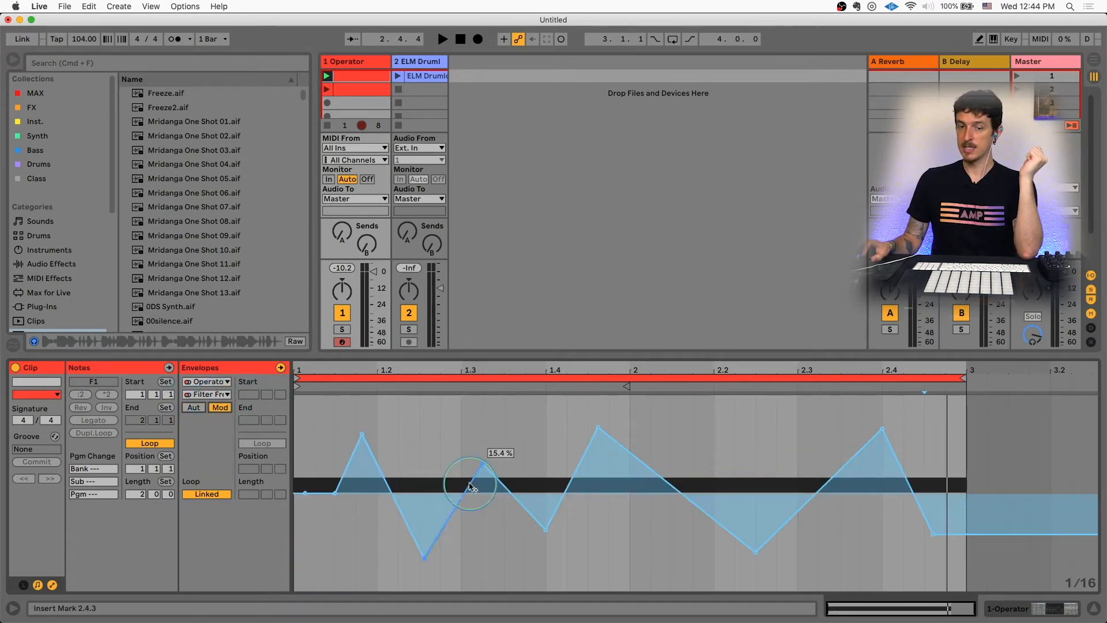
click(913, 477)
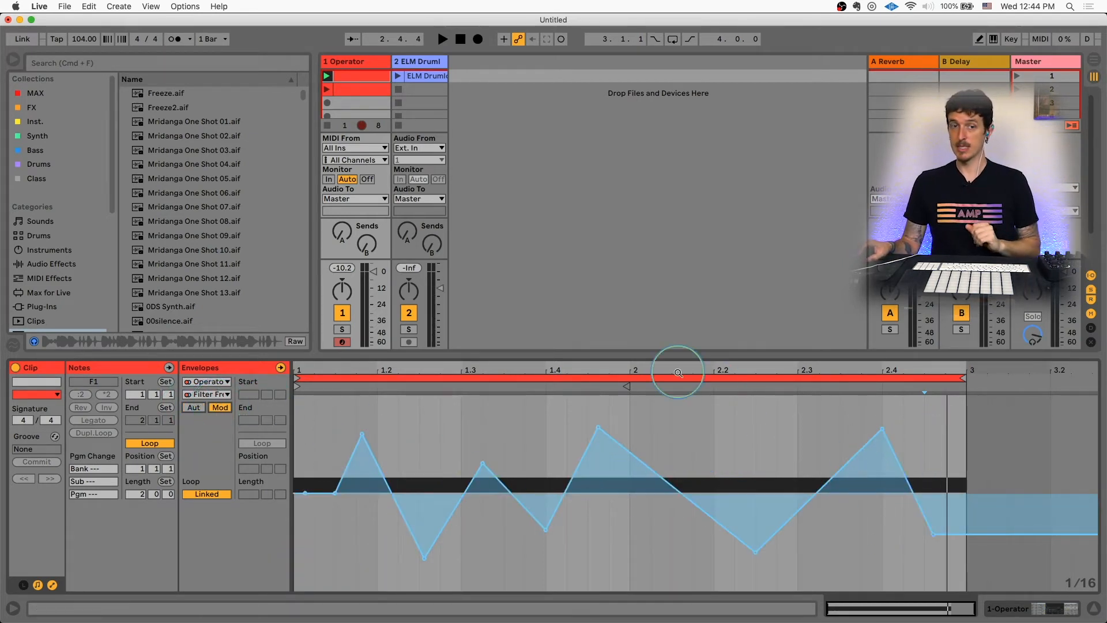
click(358, 62)
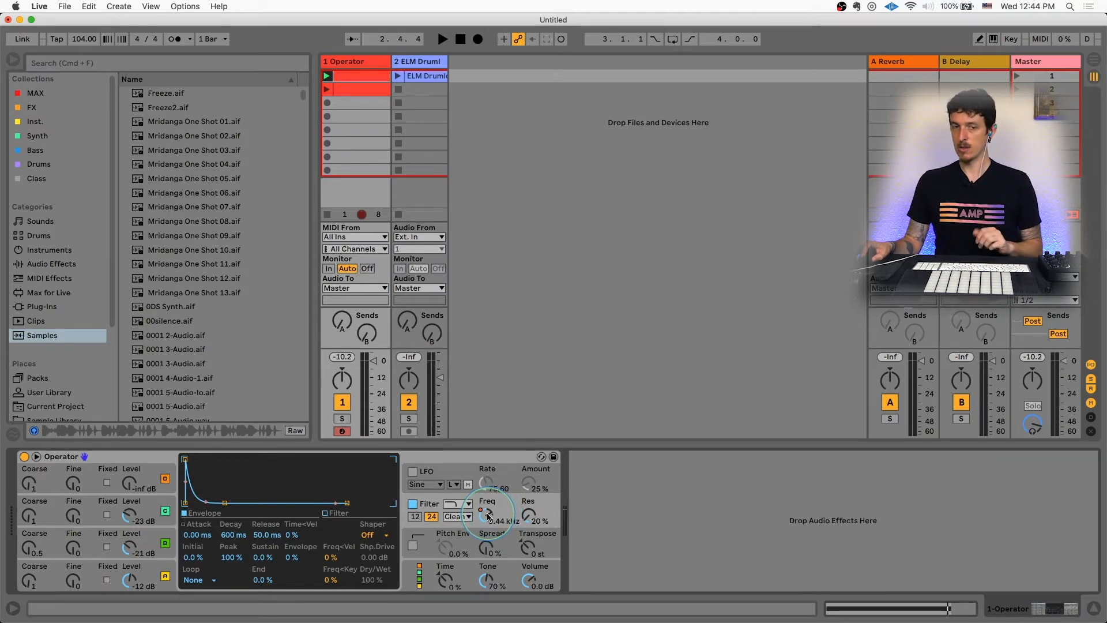
key(space)
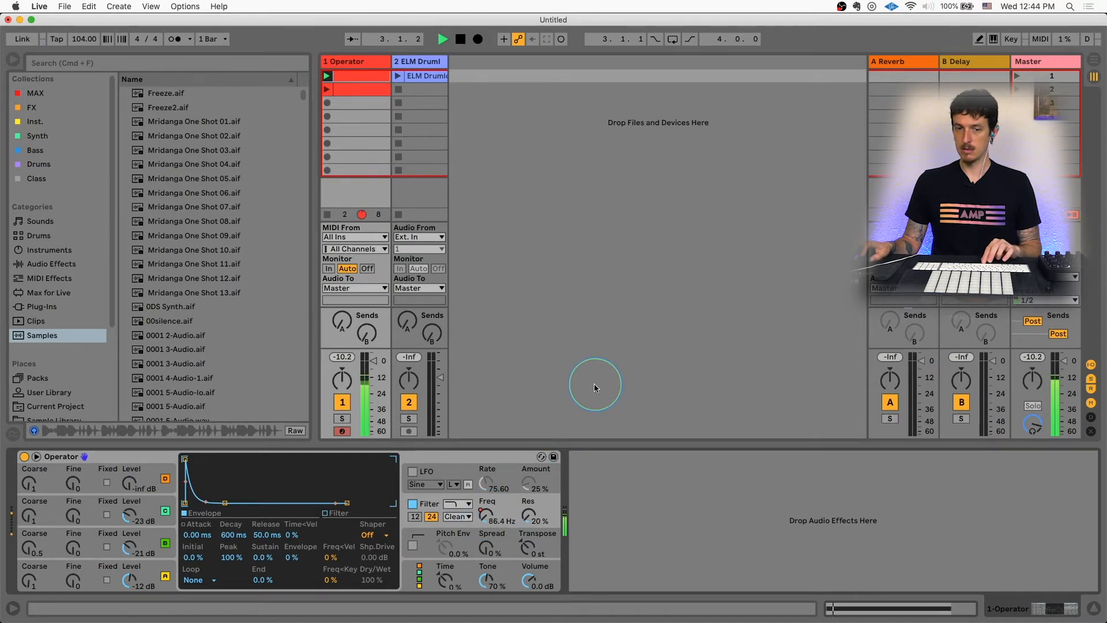
key(space)
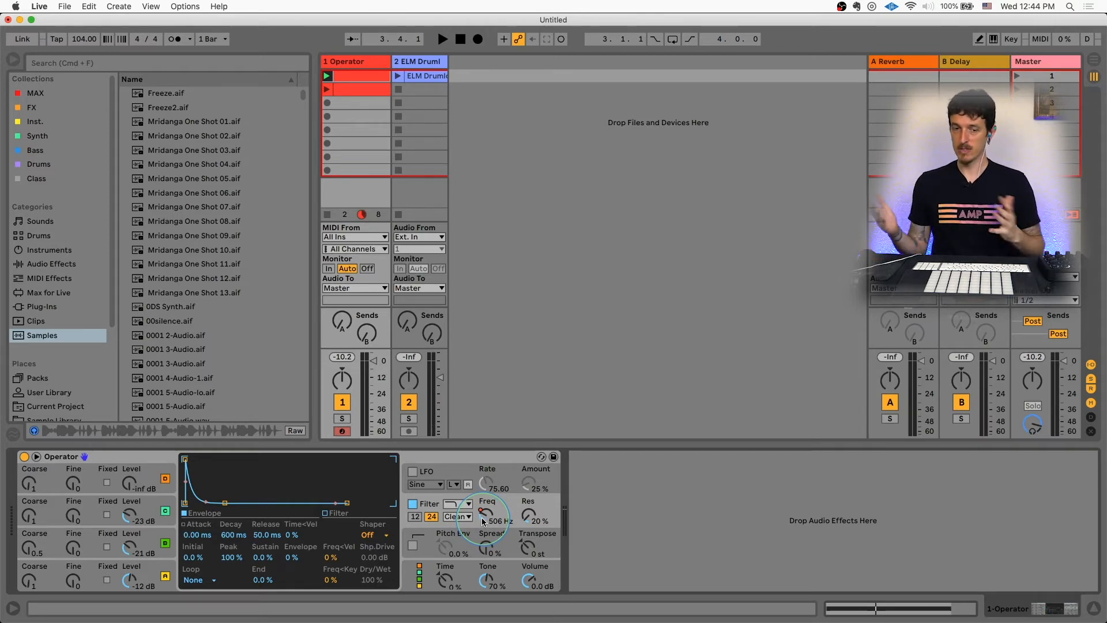
Step: Reopen the first Operator clip and clear all of its envelopes
click(353, 75)
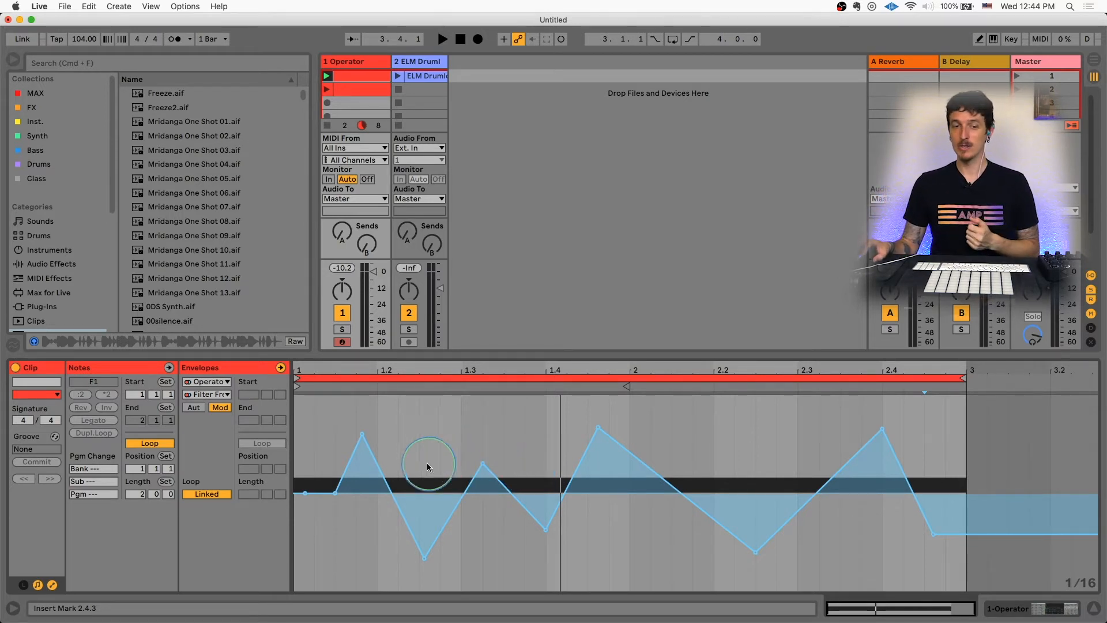
right_click(359, 412)
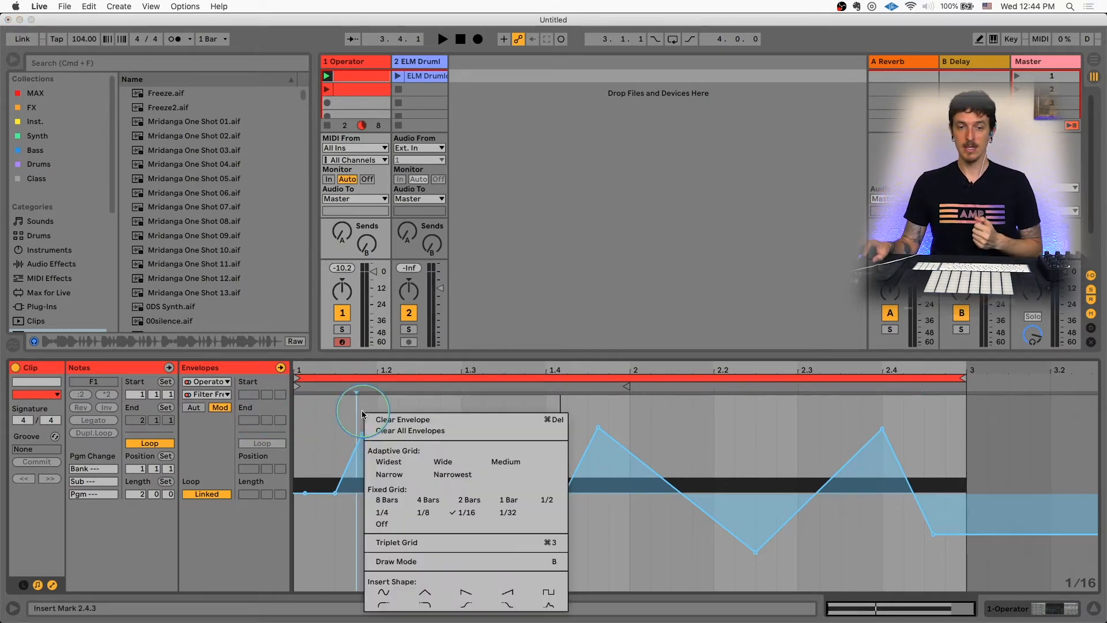
click(392, 436)
Step: Draw a Filter Frequency automation ramp rising from a low value near the clip start to a high value just before bar 3, and audition it
click(212, 396)
click(213, 396)
click(194, 408)
click(324, 400)
drag(324, 400, 324, 549)
double_click(962, 435)
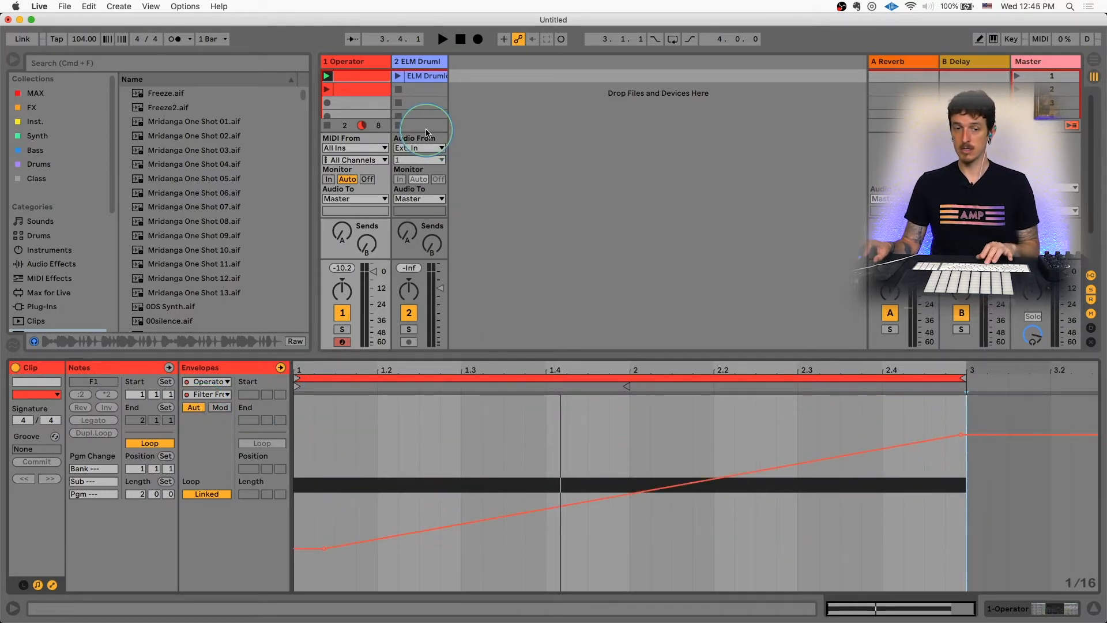
key(space)
key(space)
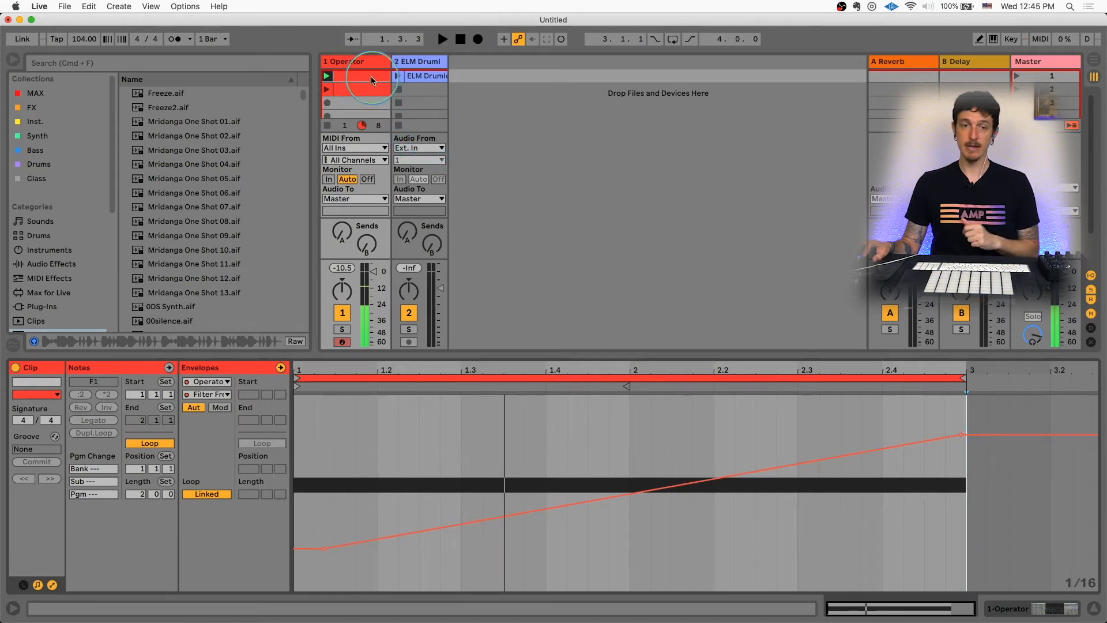
Step: Override the automation during playback by manually setting Operator's filter Freq to about 153 Hz
double_click(360, 63)
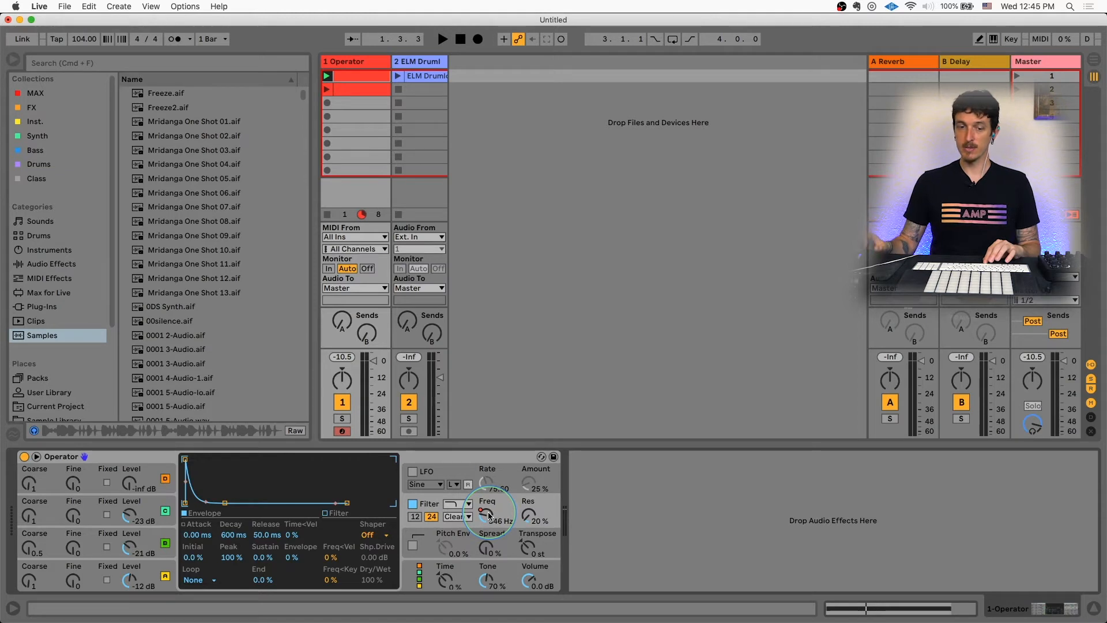
drag(489, 515, 489, 519)
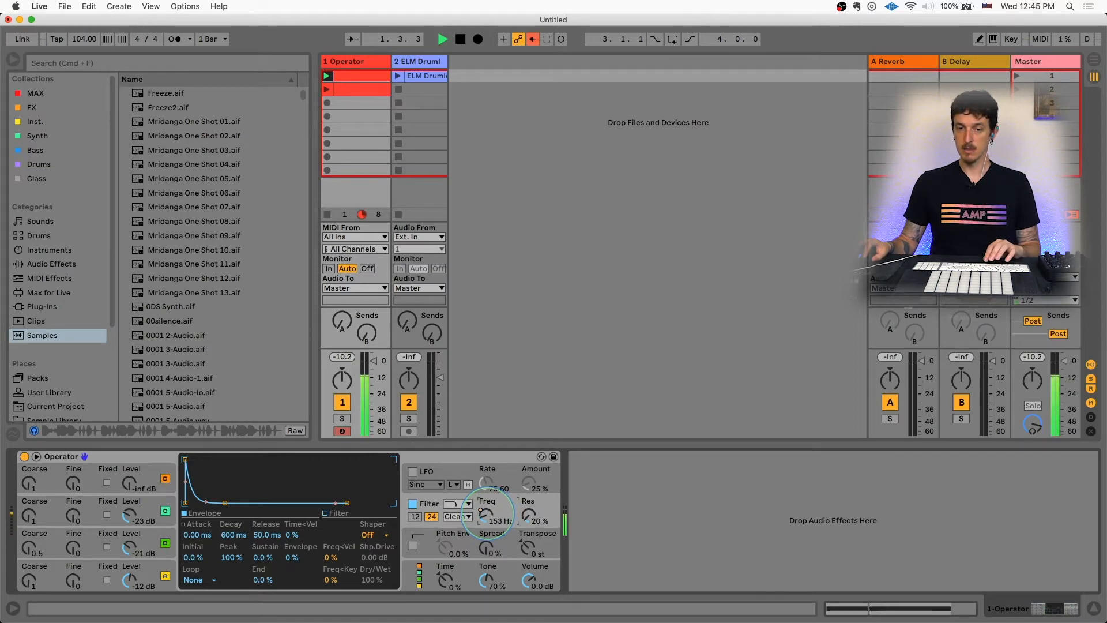
key(space)
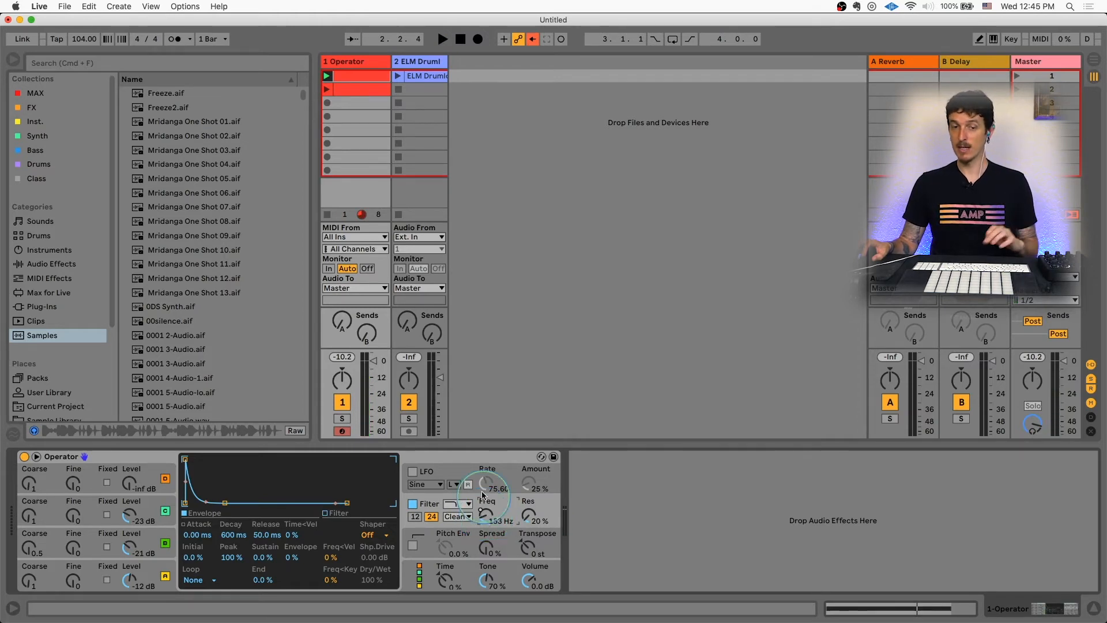
Step: Play the first Operator clip with its overridden Filter Frequency envelope in view, and re-enable the automation
double_click(372, 78)
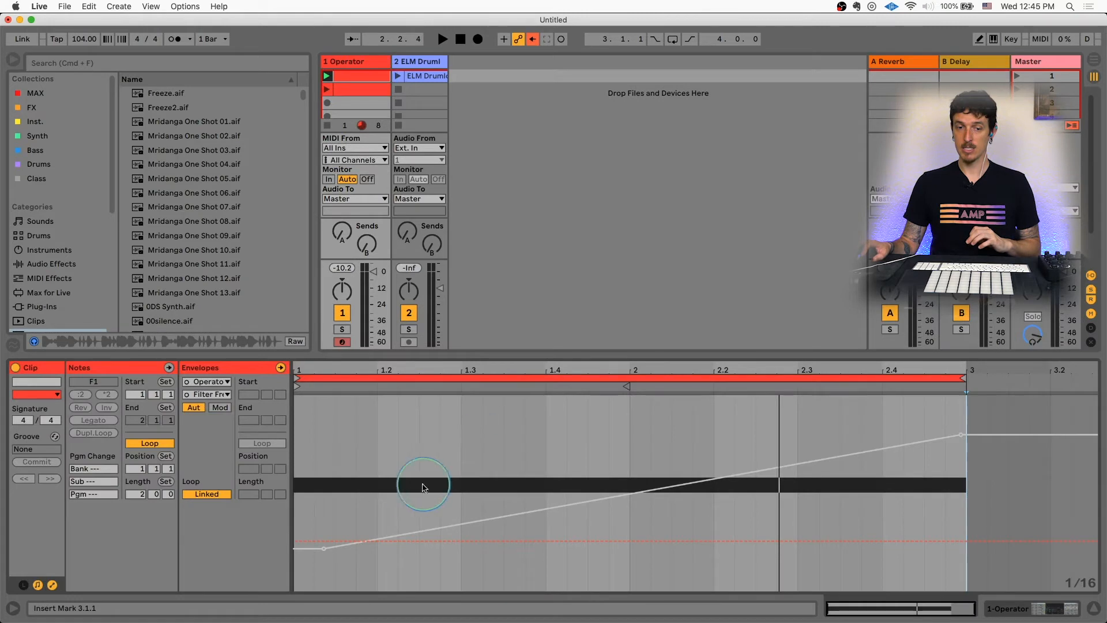
key(space)
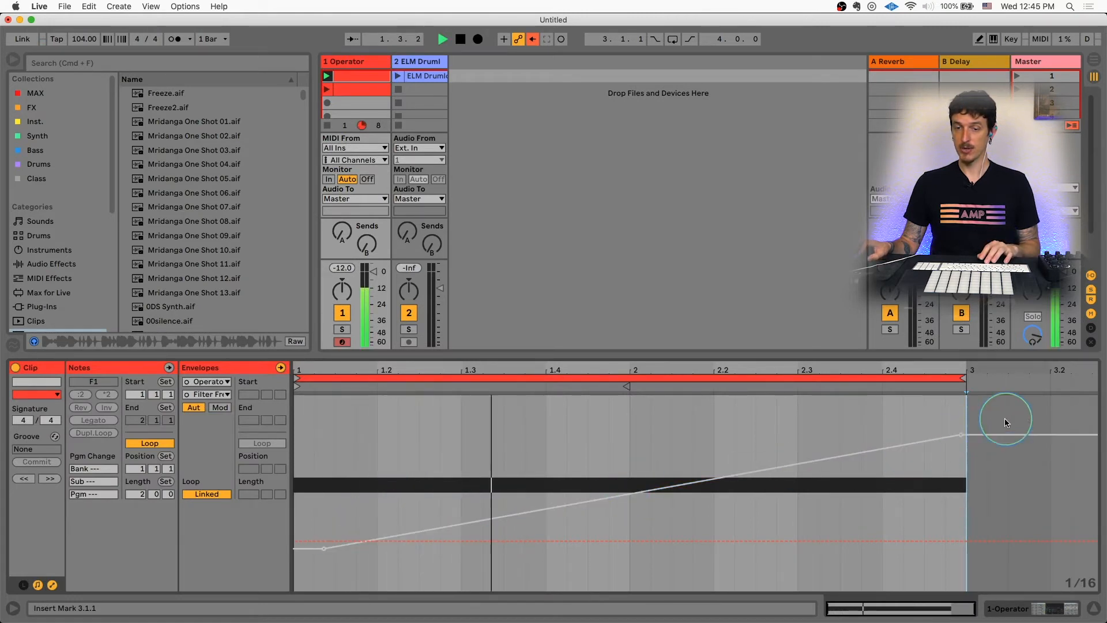
key(space)
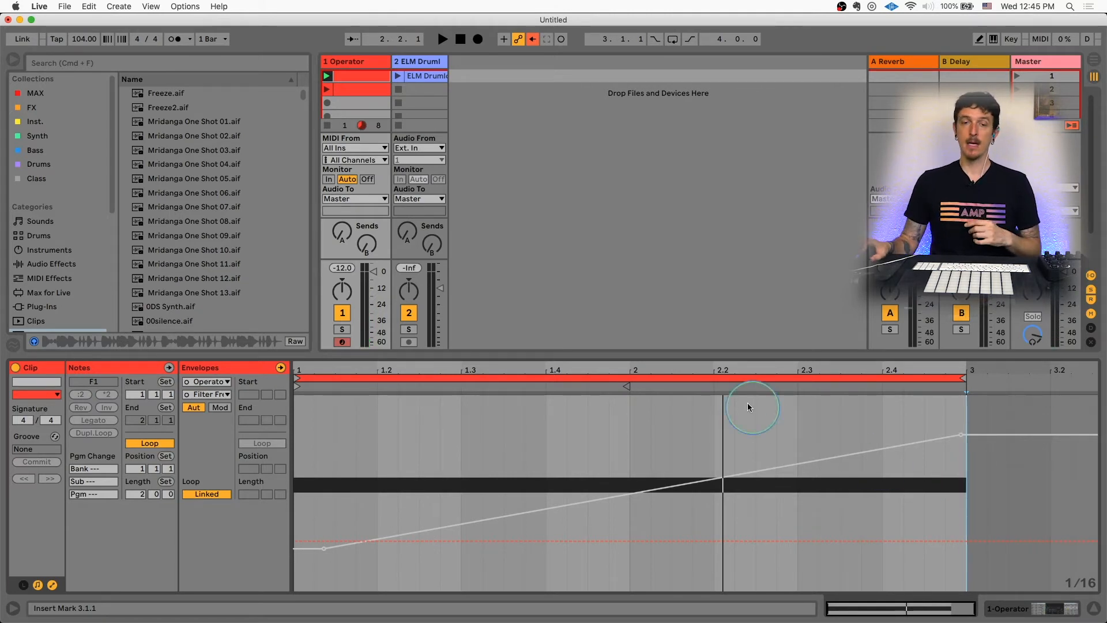
click(533, 42)
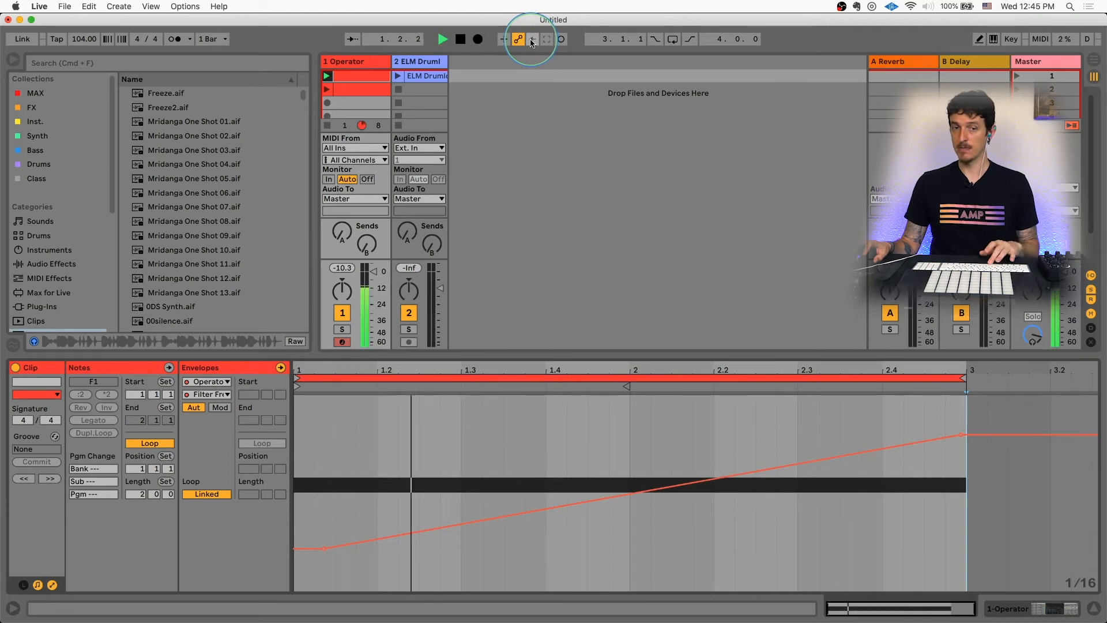
Step: Override the automation again by setting Operator's filter Freq to about 161 Hz during playback, check the clip's envelope, and re-enable automation
click(371, 62)
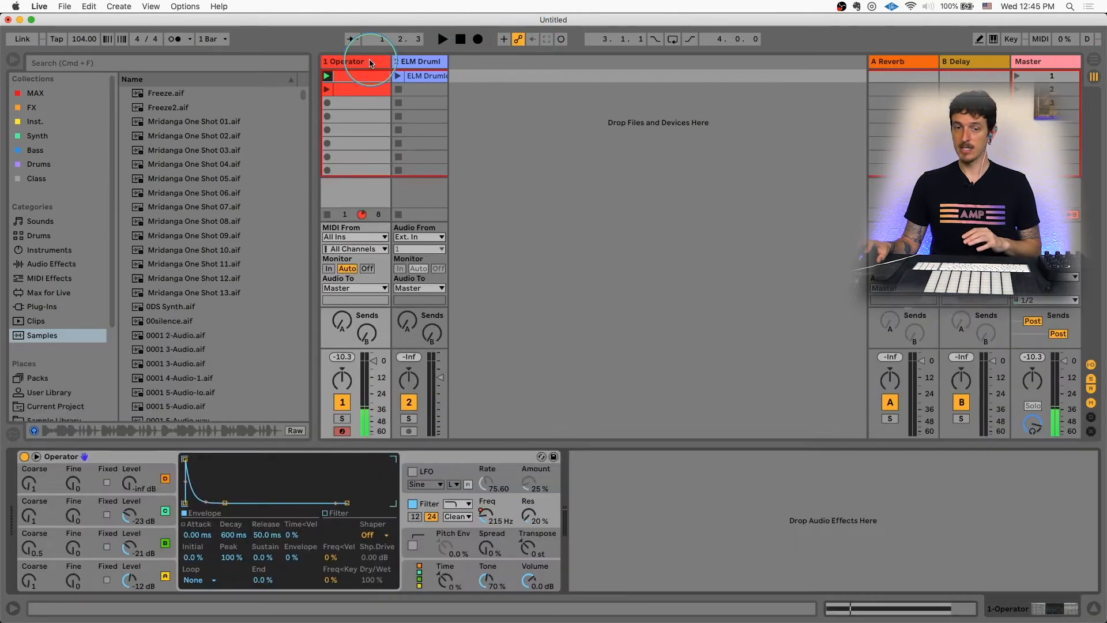
key(space)
click(487, 518)
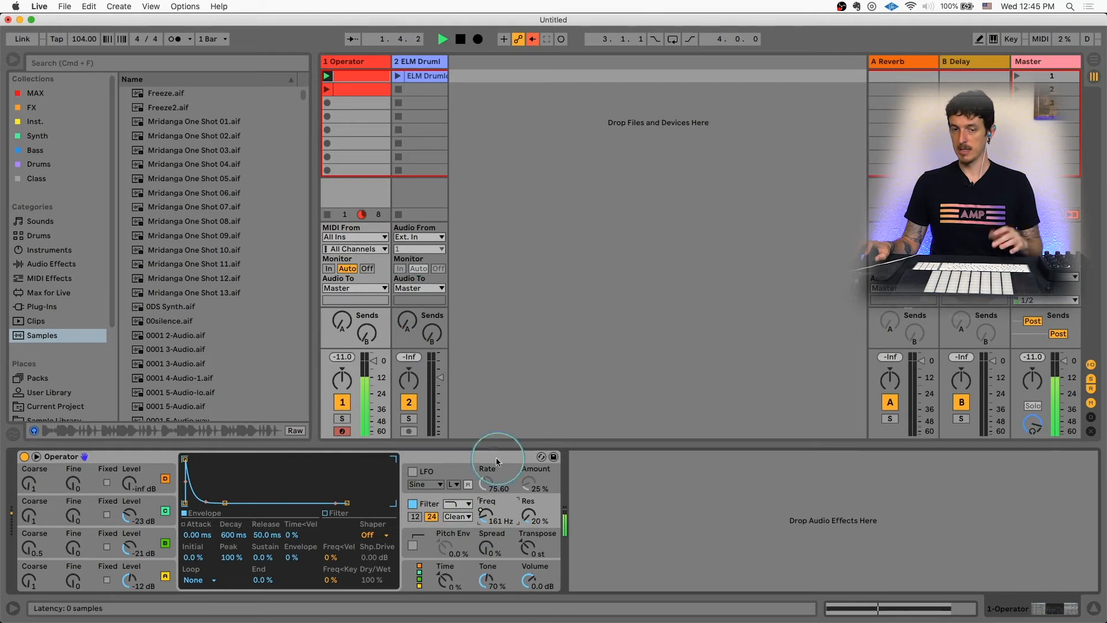
click(366, 76)
key(space)
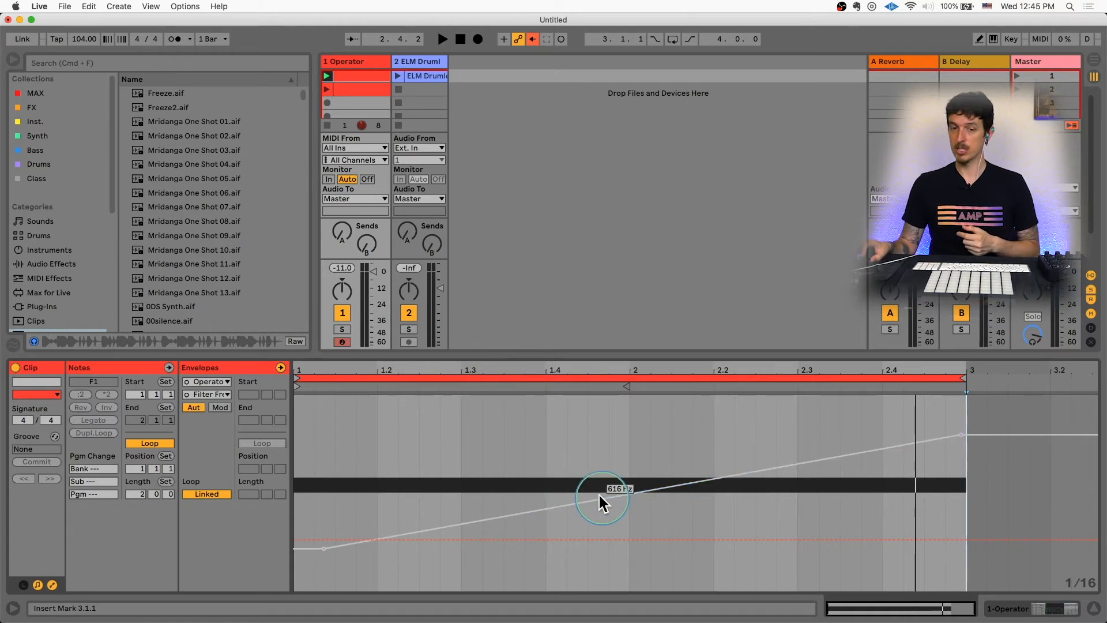
click(532, 40)
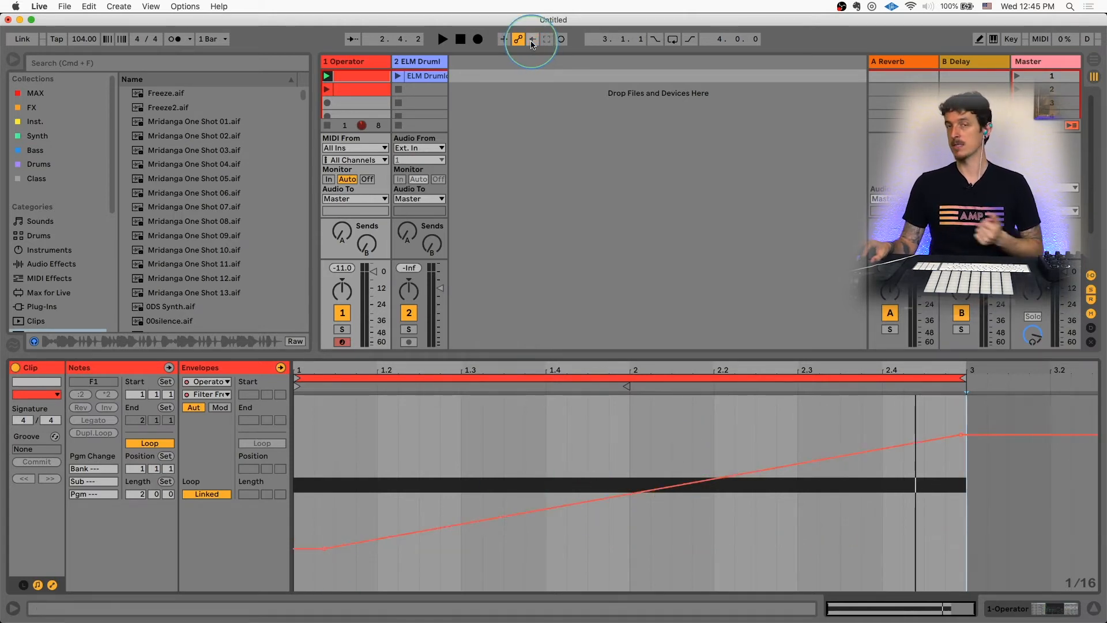
Step: Clear all envelopes and draw a Filter Frequency modulation ramp rising from below 0% at the clip start to about 39.5% just before bar 3
right_click(415, 452)
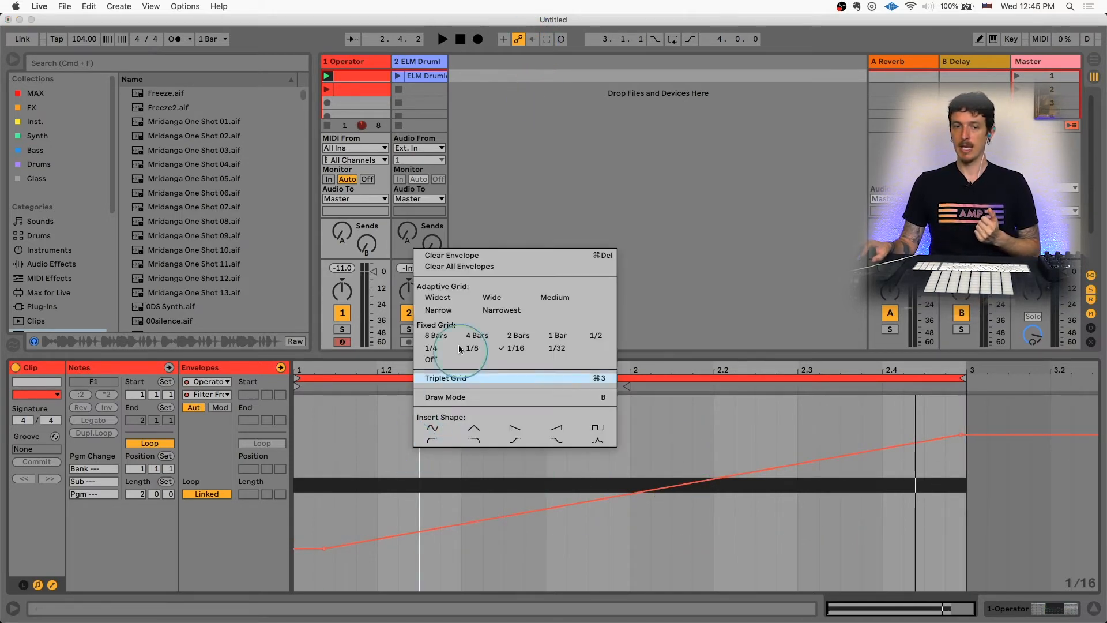
click(459, 267)
click(220, 407)
drag(338, 493, 321, 563)
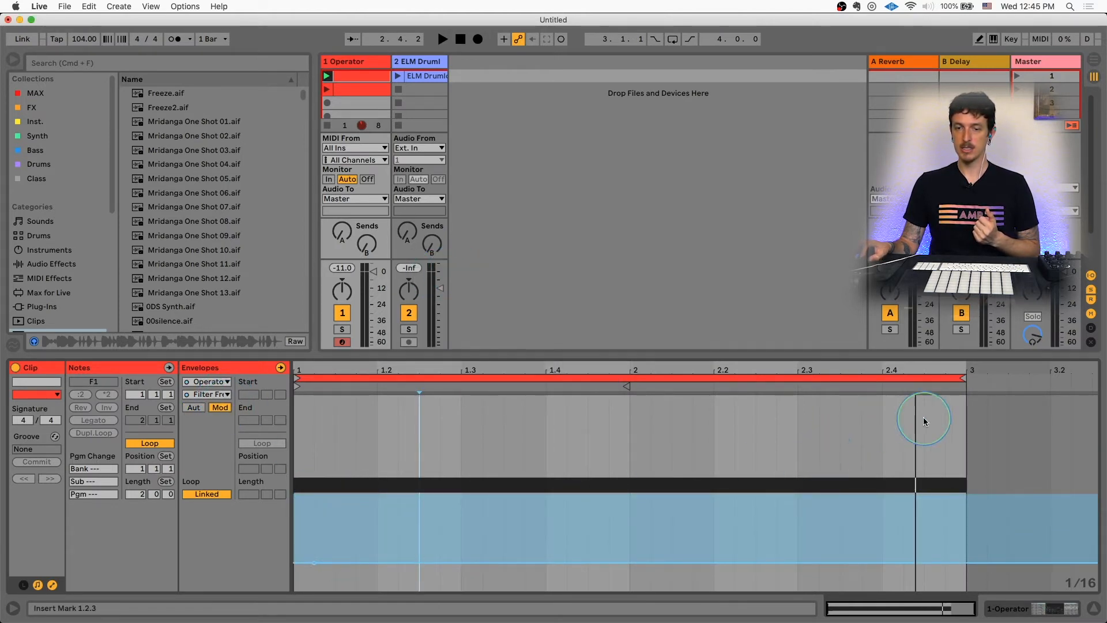
click(957, 420)
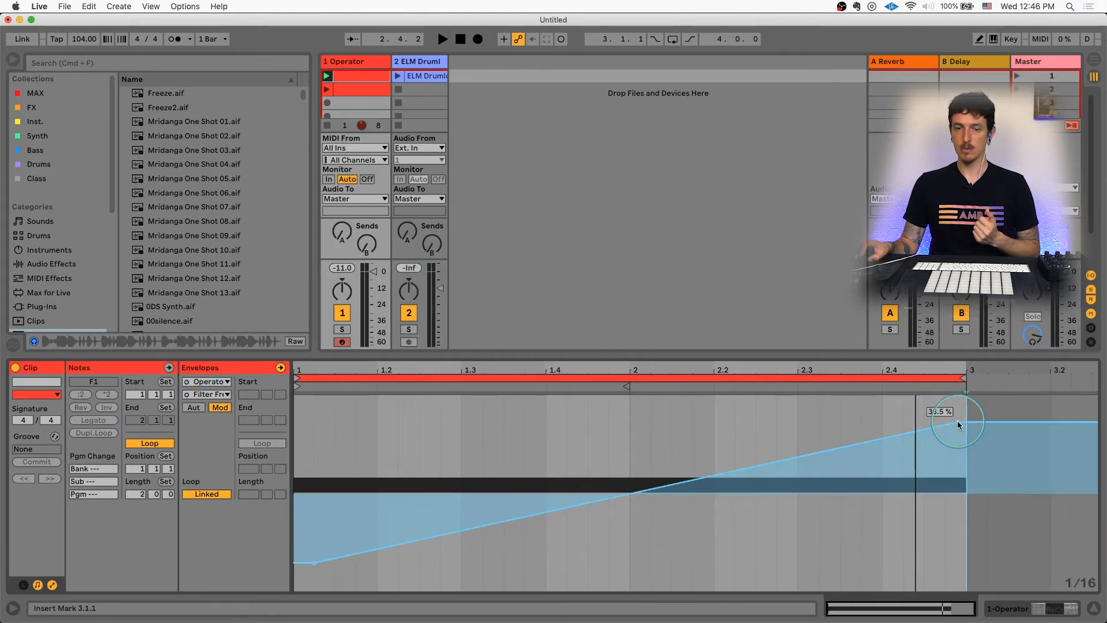
Step: Play the modulated clip while adjusting Operator's filter Freq, ending at about 404 Hz
double_click(364, 59)
key(space)
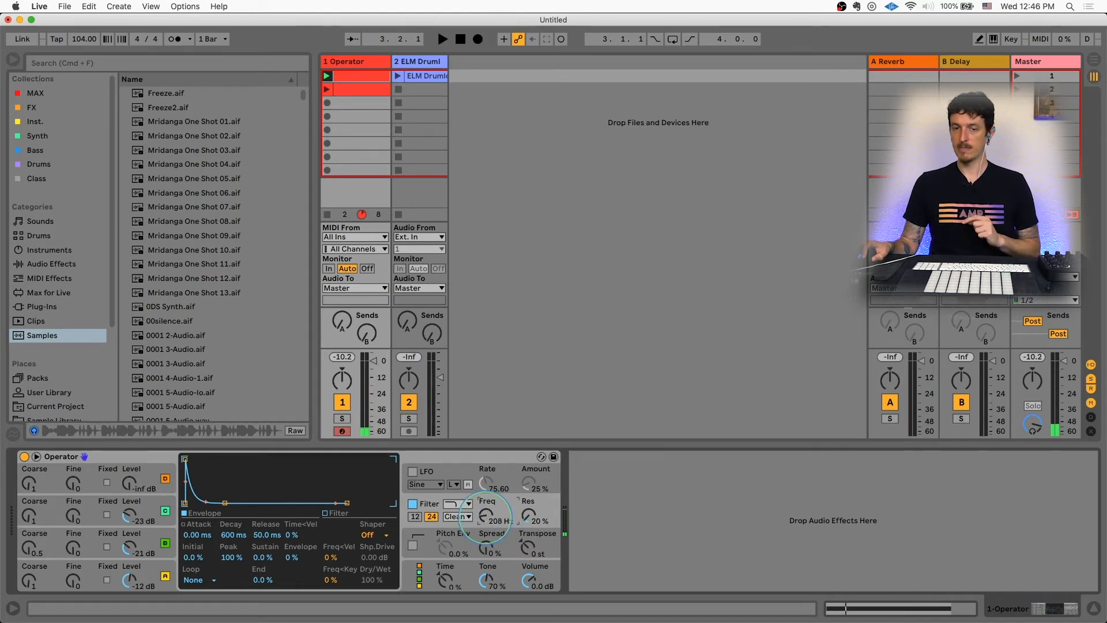
key(space)
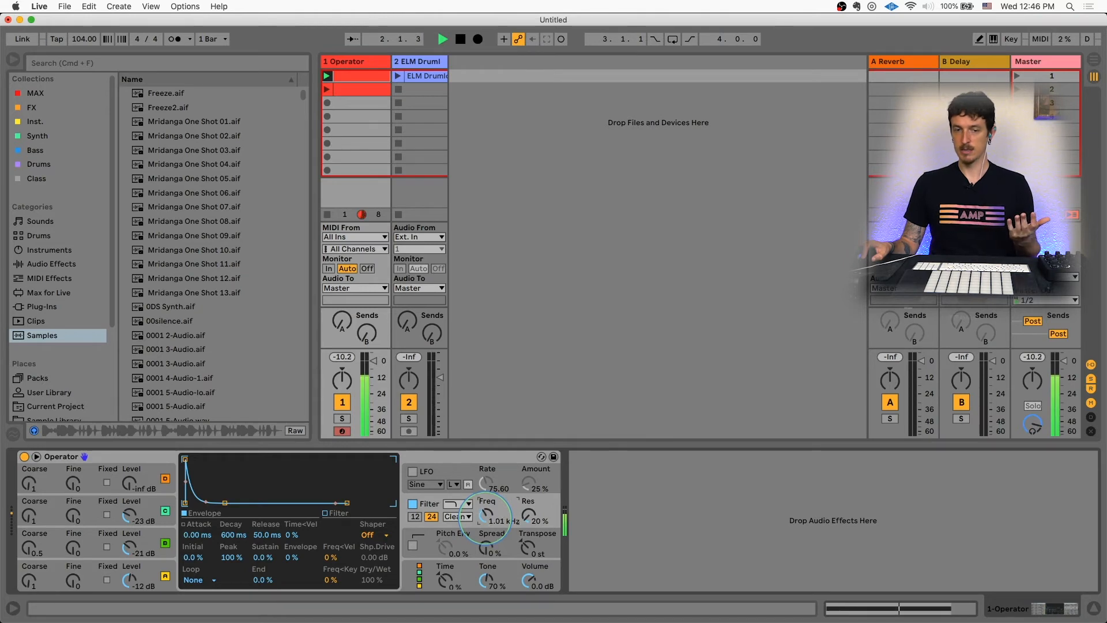
key(space)
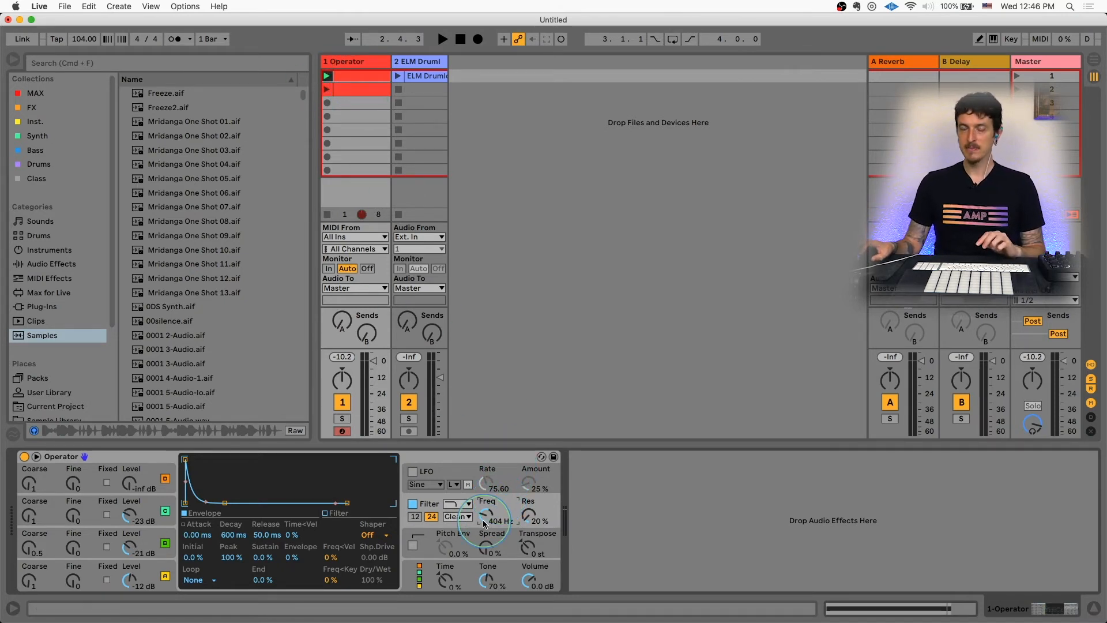
Step: Reopen the first Operator clip and compare its Filter Frequency automation and modulation envelopes
double_click(351, 80)
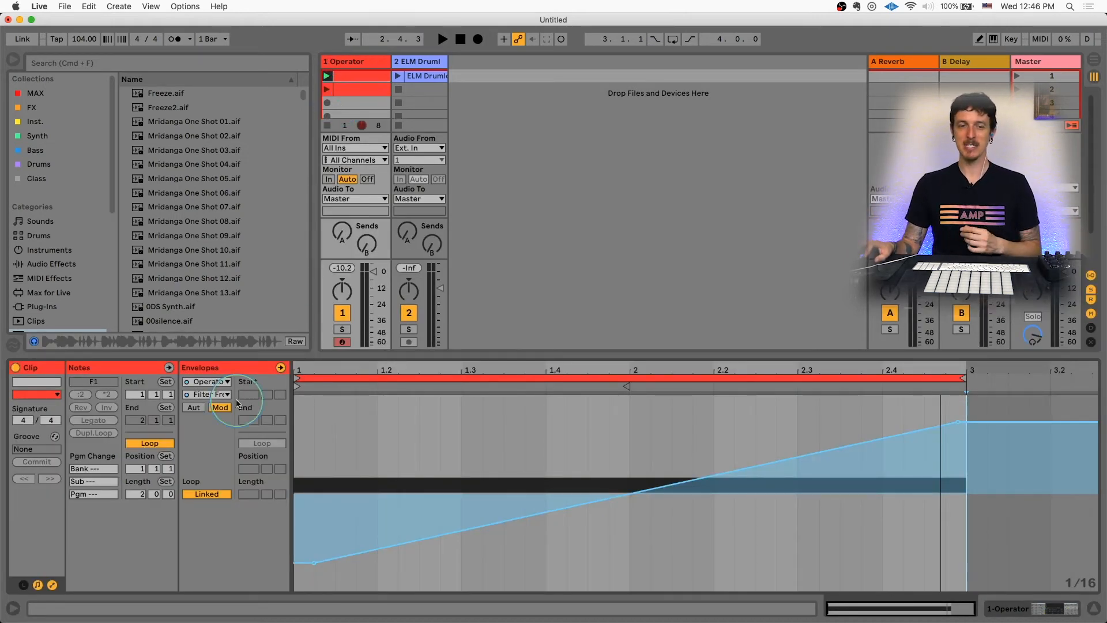
click(193, 409)
click(212, 410)
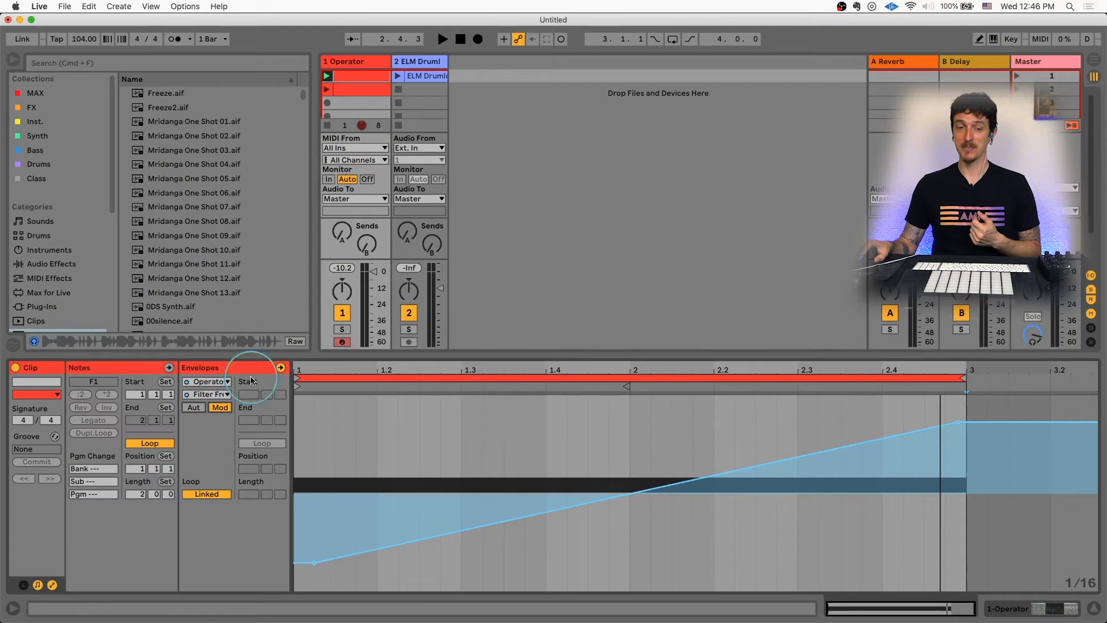
Step: Launch the second Operator clip and the ELM drum loop, and lower the drum track's volume to about -16.7 dB
click(328, 90)
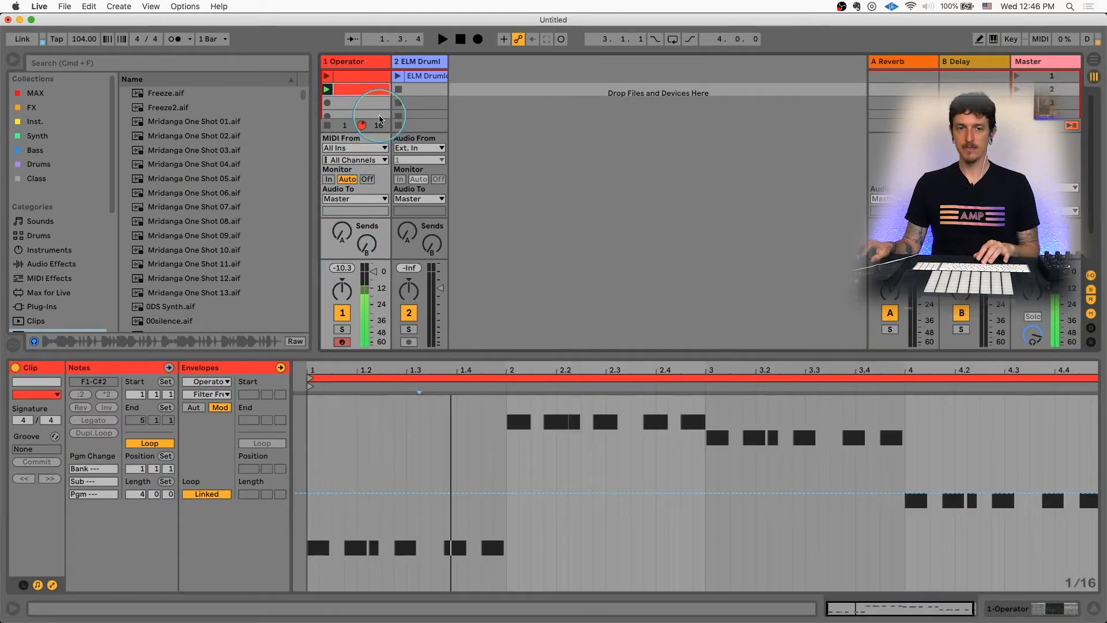
click(398, 76)
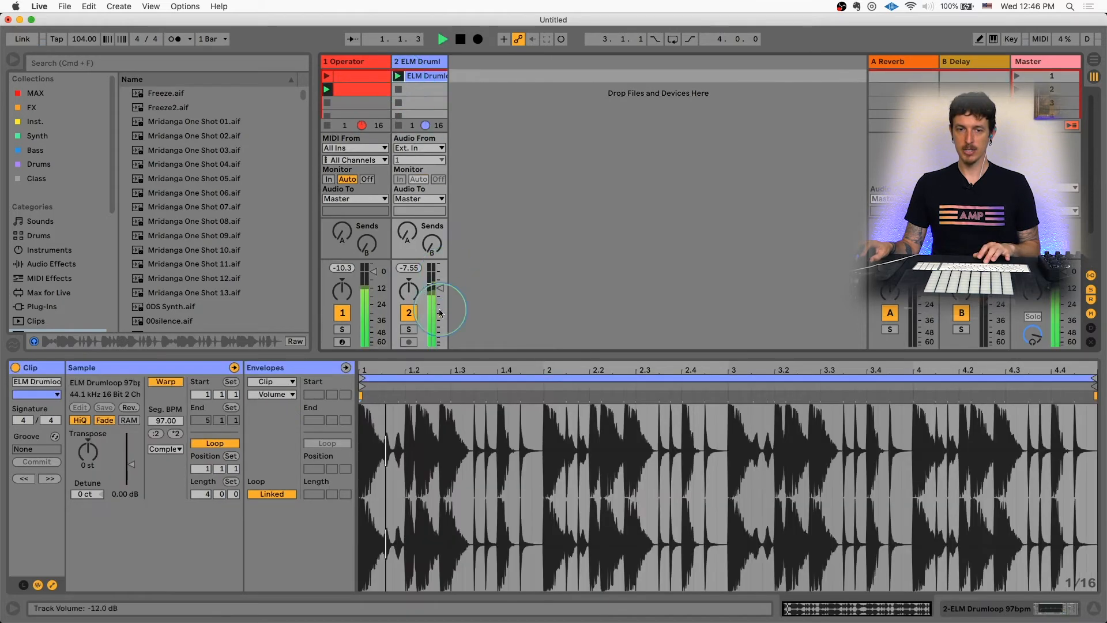
click(438, 289)
drag(437, 291, 436, 295)
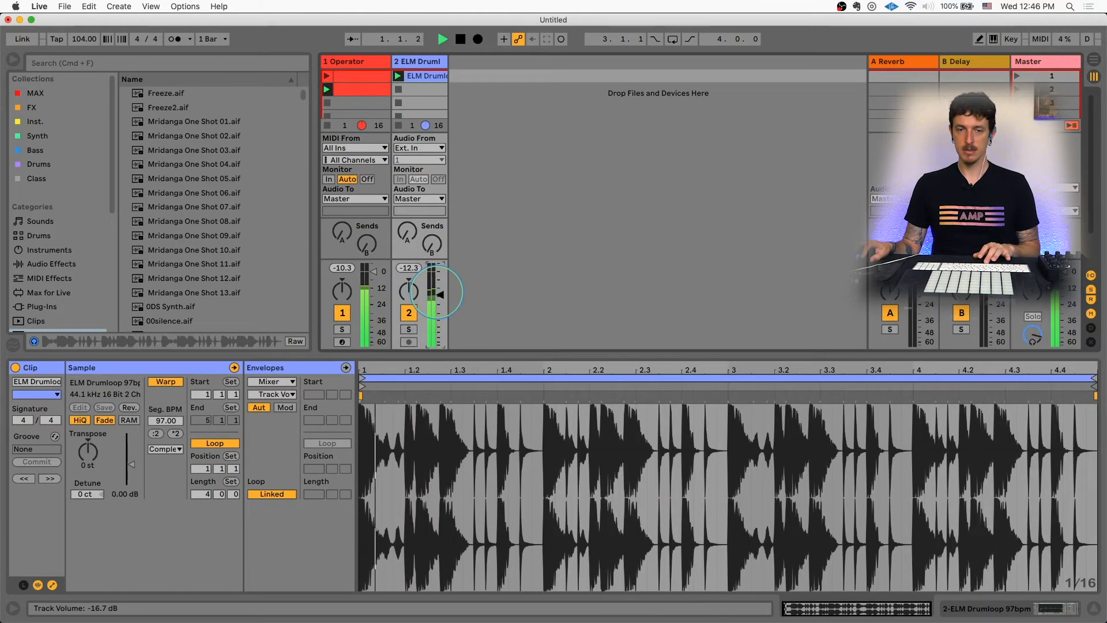
Step: In the second Operator clip, draw a Filter Frequency automation ramp falling from about 10.5 kHz at the start to a low value at bar 1's end
click(356, 91)
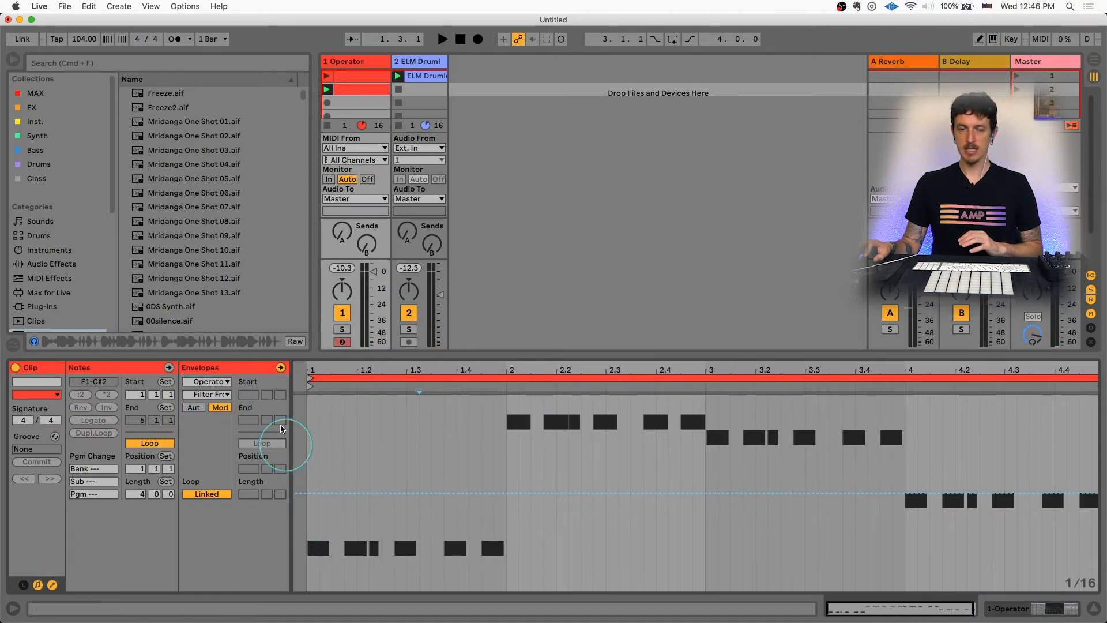
click(222, 396)
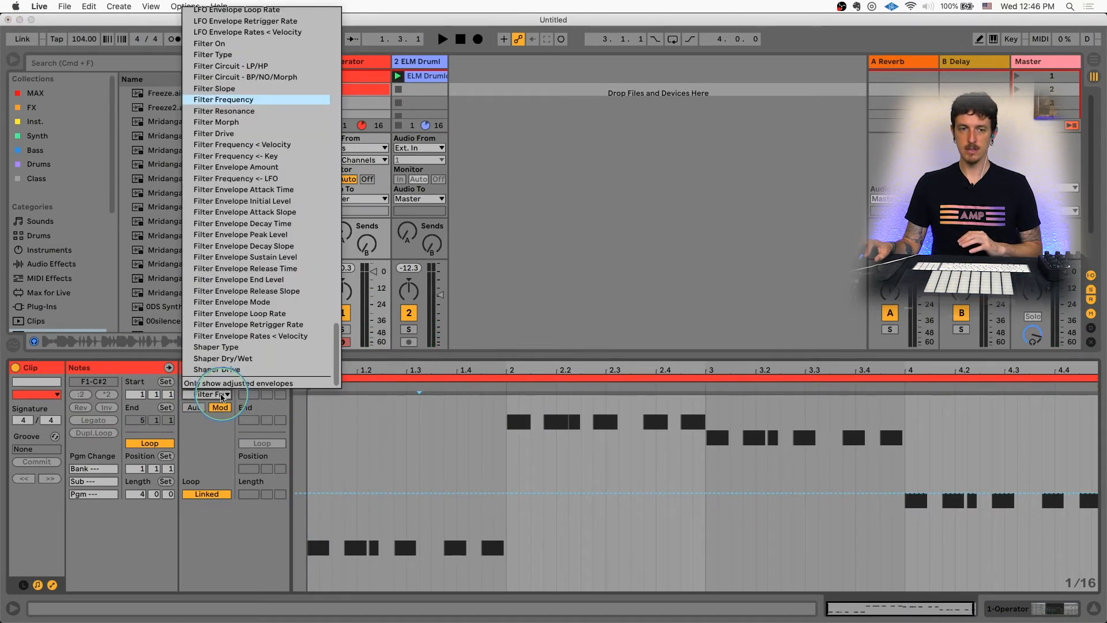
click(222, 397)
click(194, 407)
click(308, 512)
drag(310, 513, 310, 413)
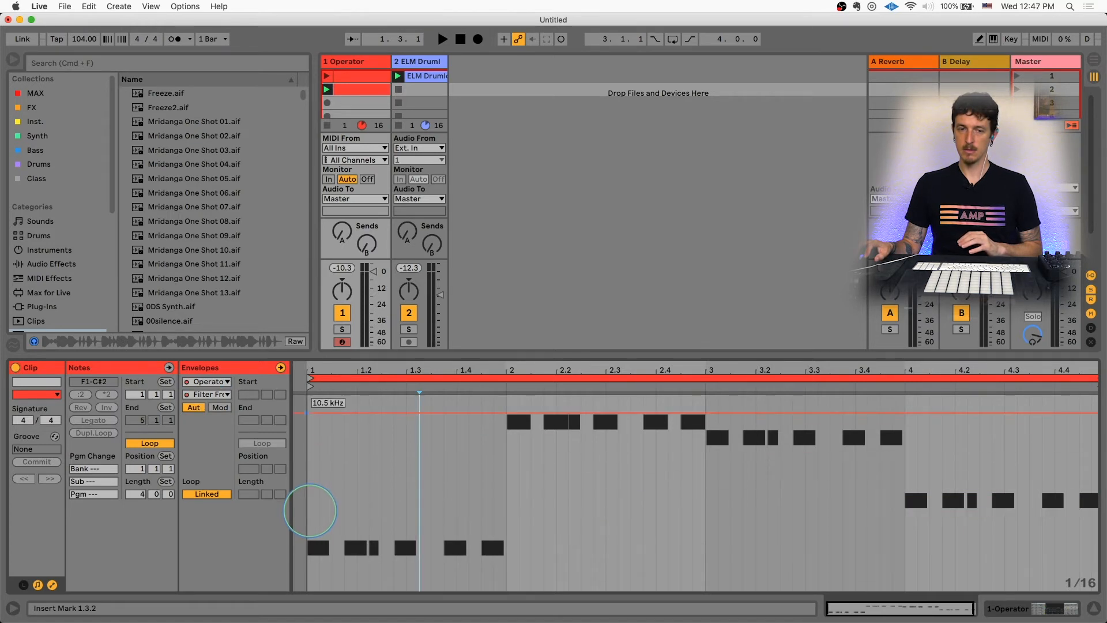
click(500, 526)
Step: Duplicate the falling Filter Frequency ramp of bar 1 three times to fill bars 2 to 4
drag(499, 526, 309, 451)
key(super+d)
key(super+d)
key(super+d)
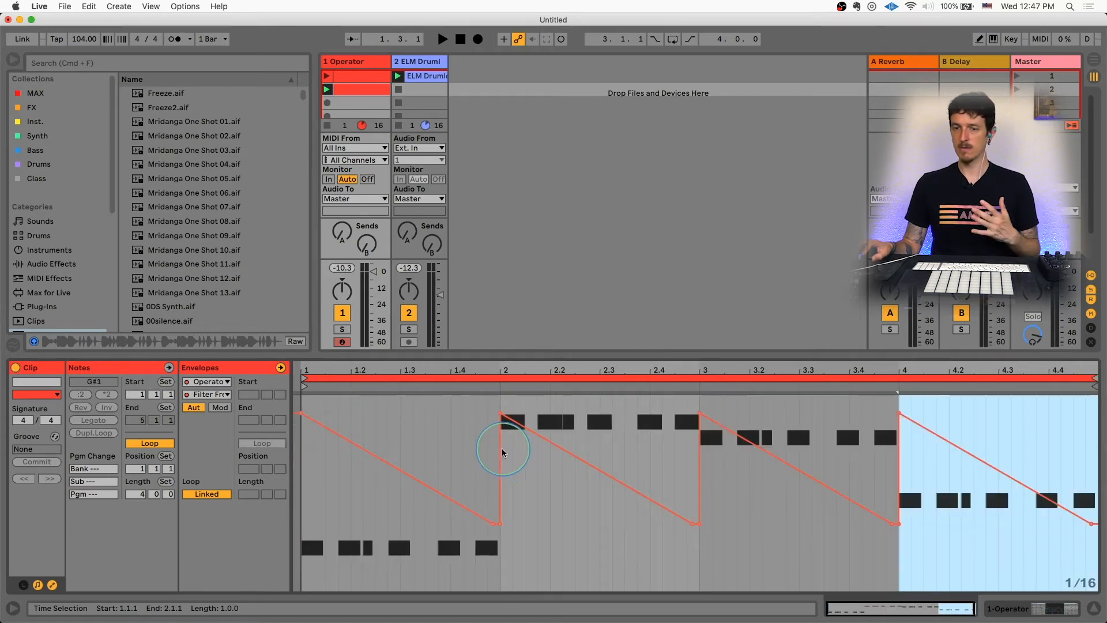
Step: Switch the second Operator clip's Filter Frequency envelope to modulation and draw a zigzag of breakpoints across bar 1
click(220, 407)
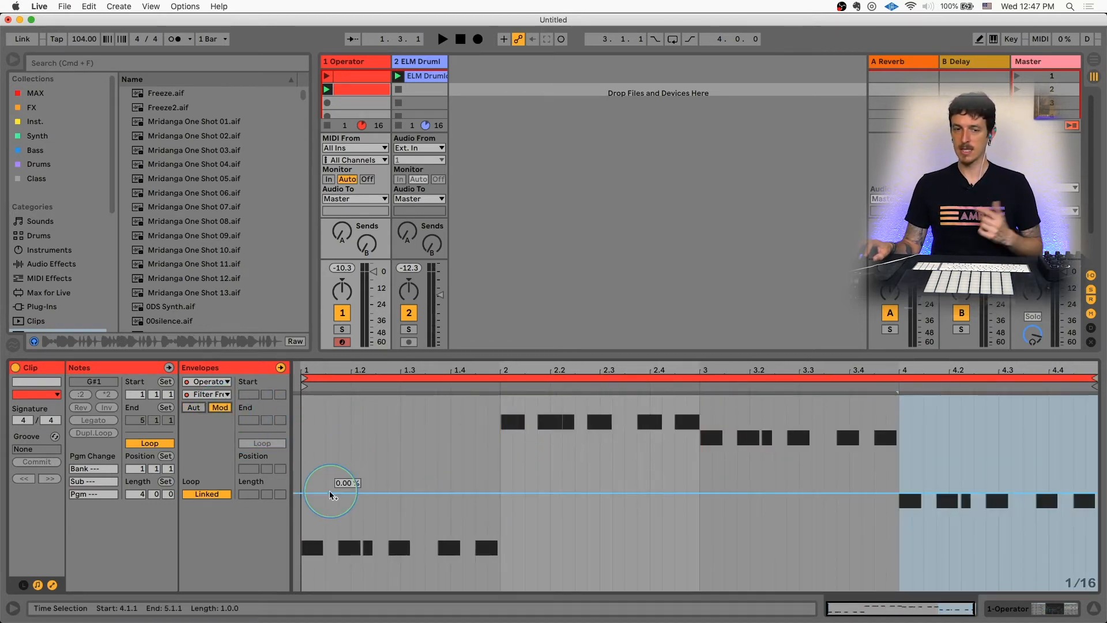
double_click(303, 514)
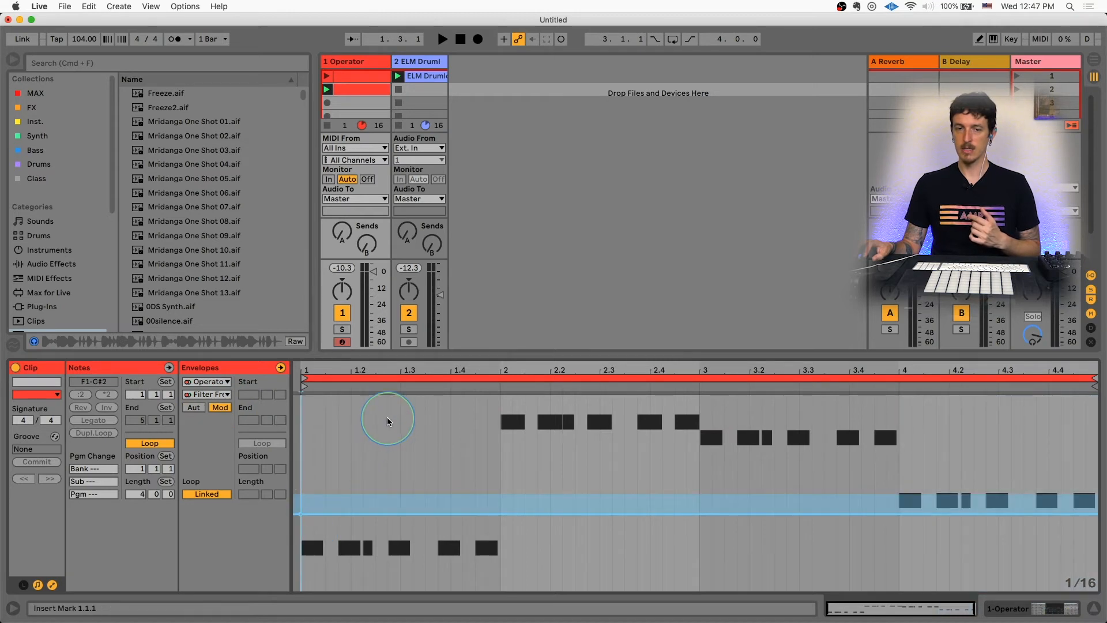
double_click(387, 419)
click(431, 519)
double_click(462, 526)
double_click(487, 449)
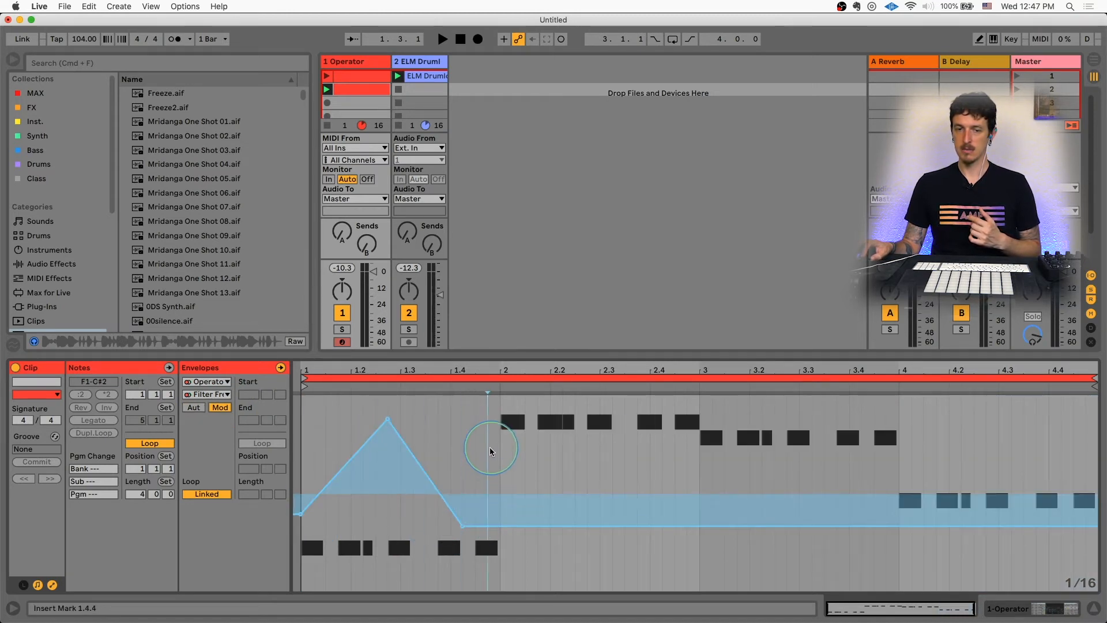
Step: Insert a one-bar sine shape into the Filter Frequency modulation envelope at bar 2 and repeat it across all four bars
drag(502, 529, 686, 535)
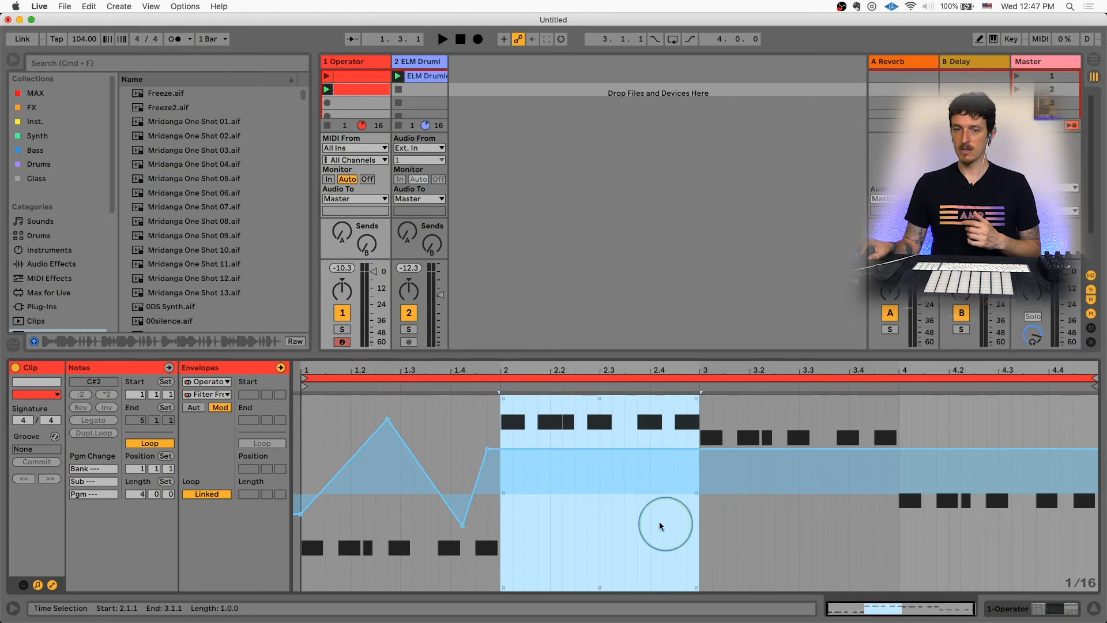
right_click(638, 516)
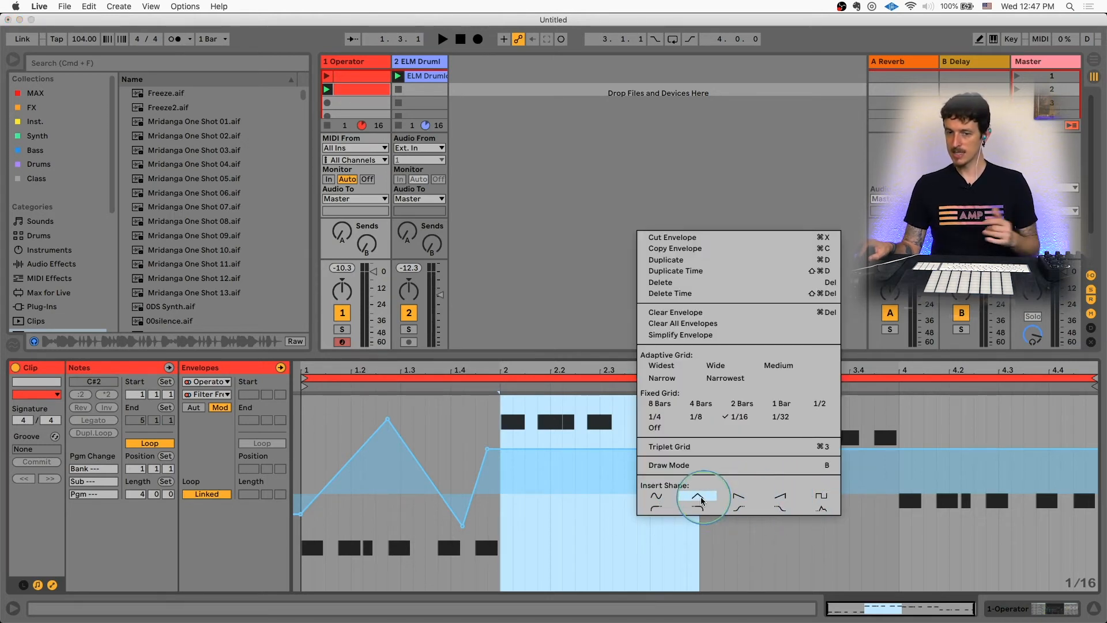
click(657, 497)
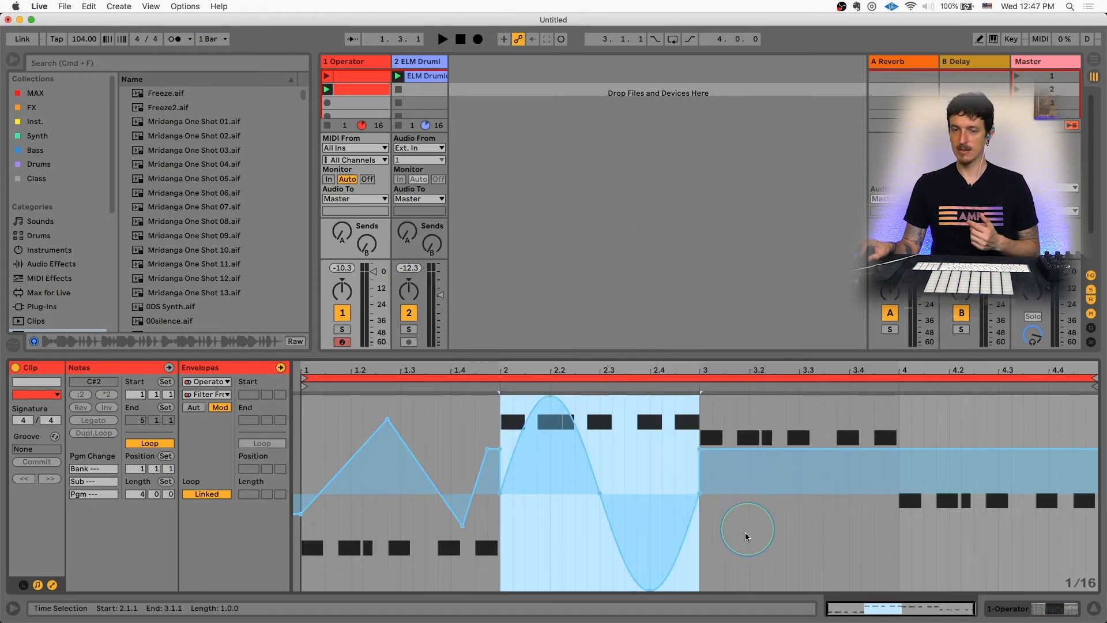
key(super+d)
key(super+d)
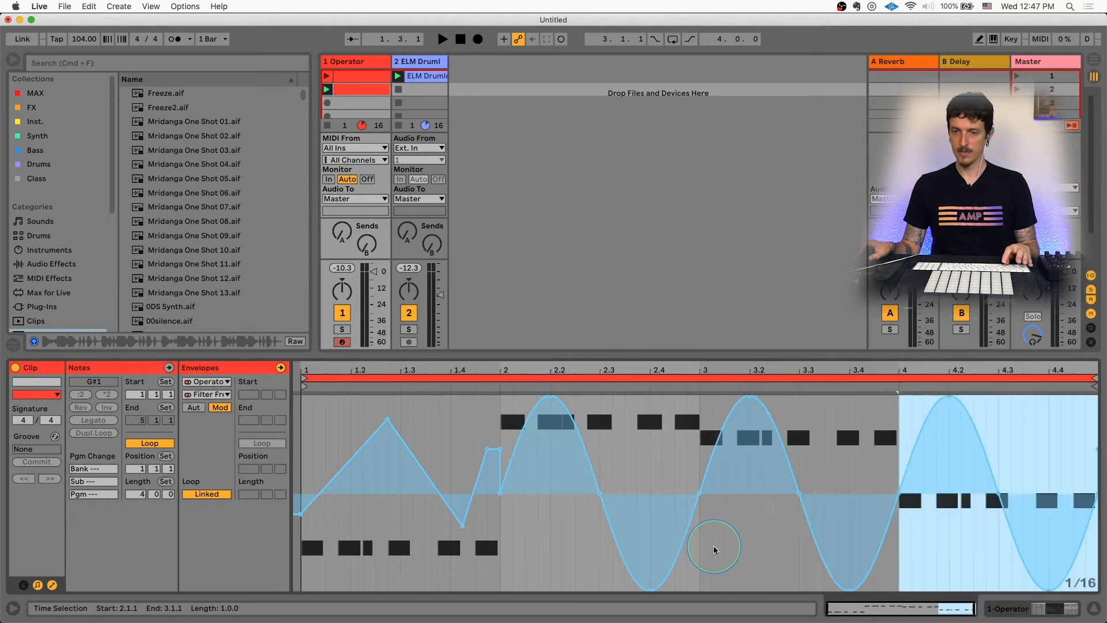
click(302, 428)
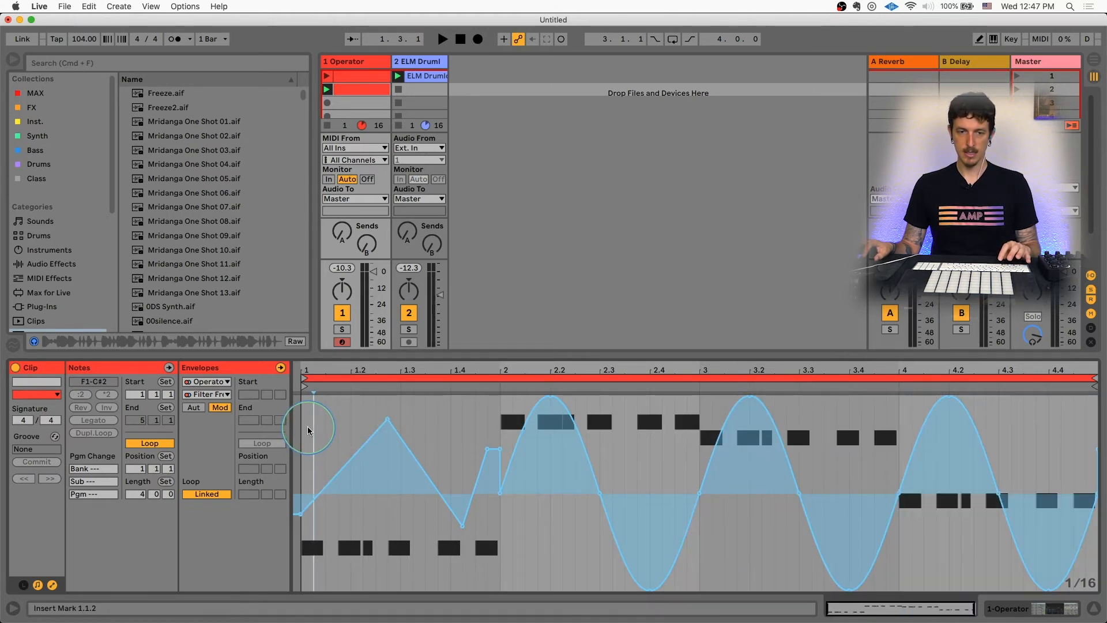
key(super+v)
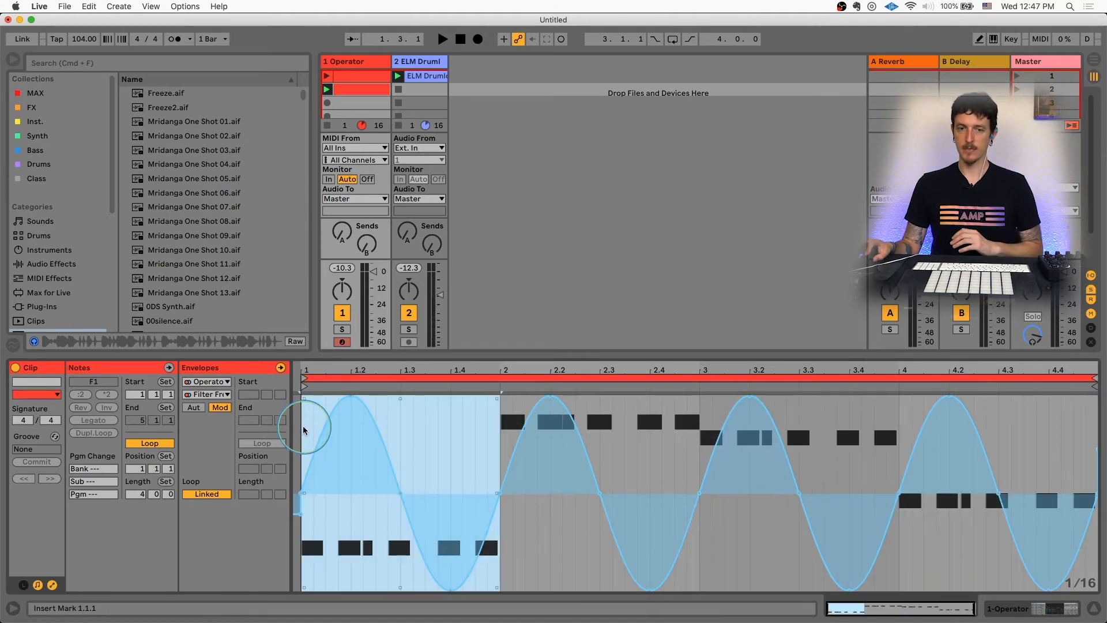
Step: Check the clip's Filter Frequency automation envelope against the sine modulation envelope
click(211, 397)
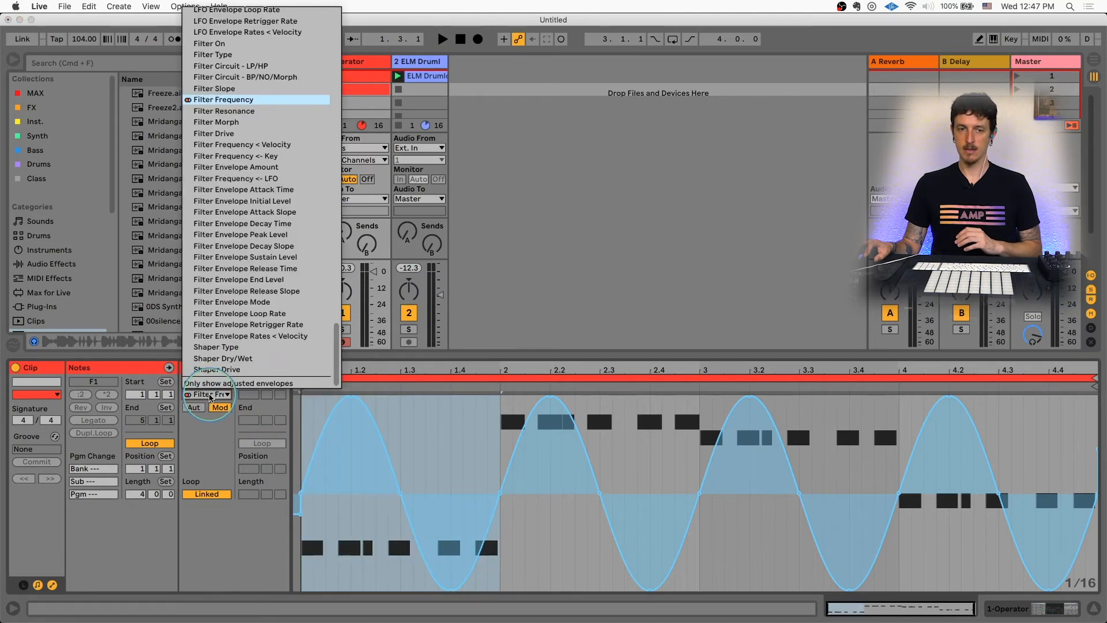
click(211, 396)
click(194, 407)
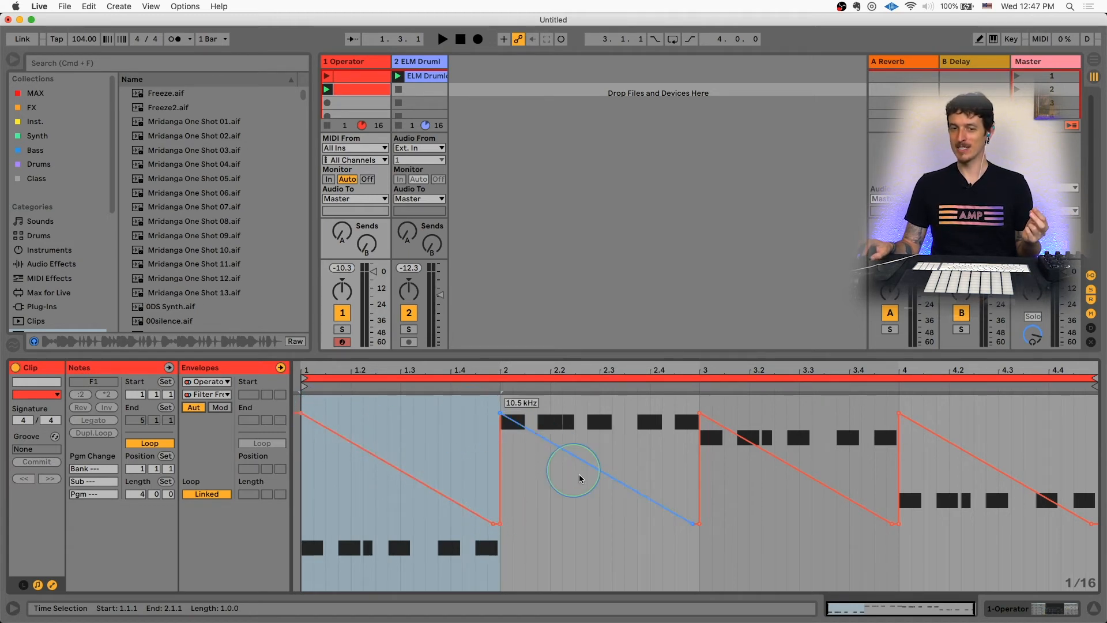
click(218, 408)
click(402, 459)
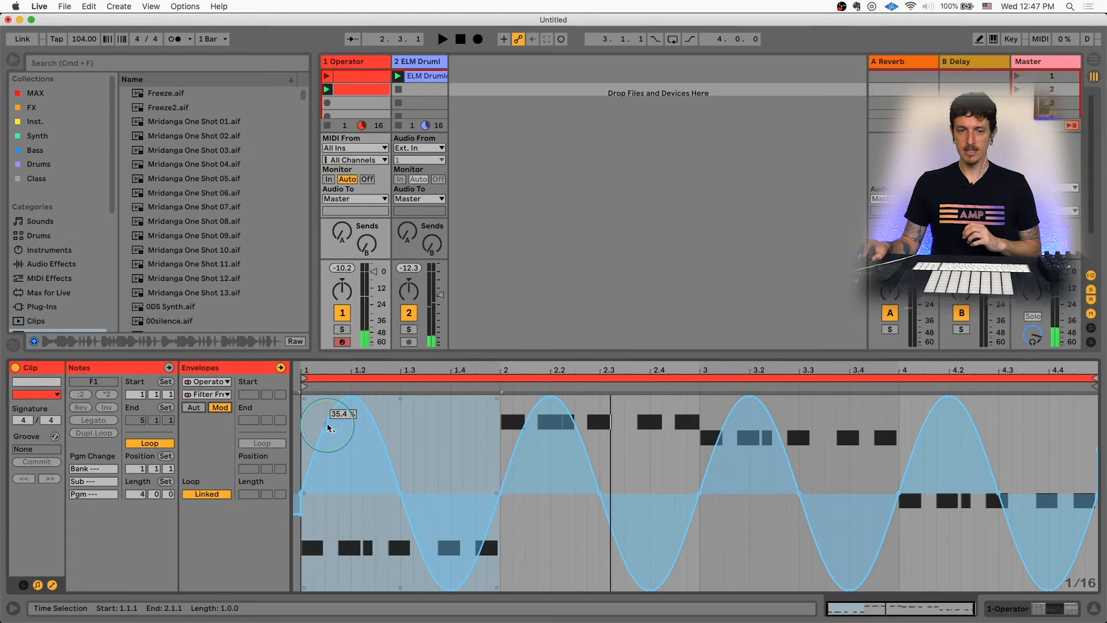
Step: Insert a half-bar sine shape from 1.1.1 to 1.3.1 in the modulation envelope and duplicate it to fill all four bars
click(304, 415)
key(super+a)
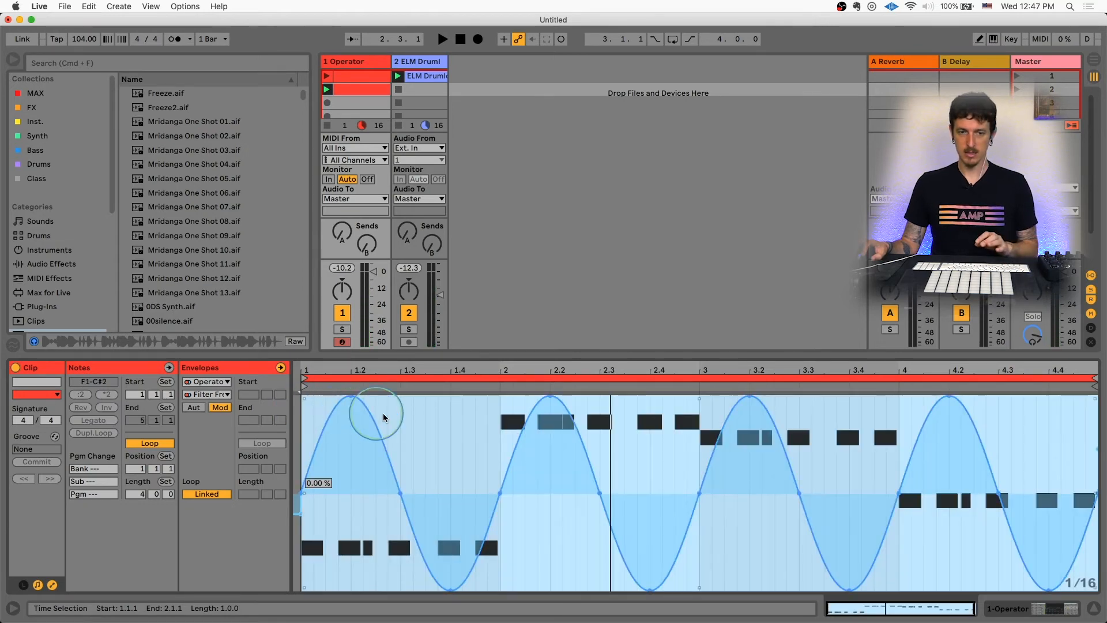
drag(425, 441, 315, 438)
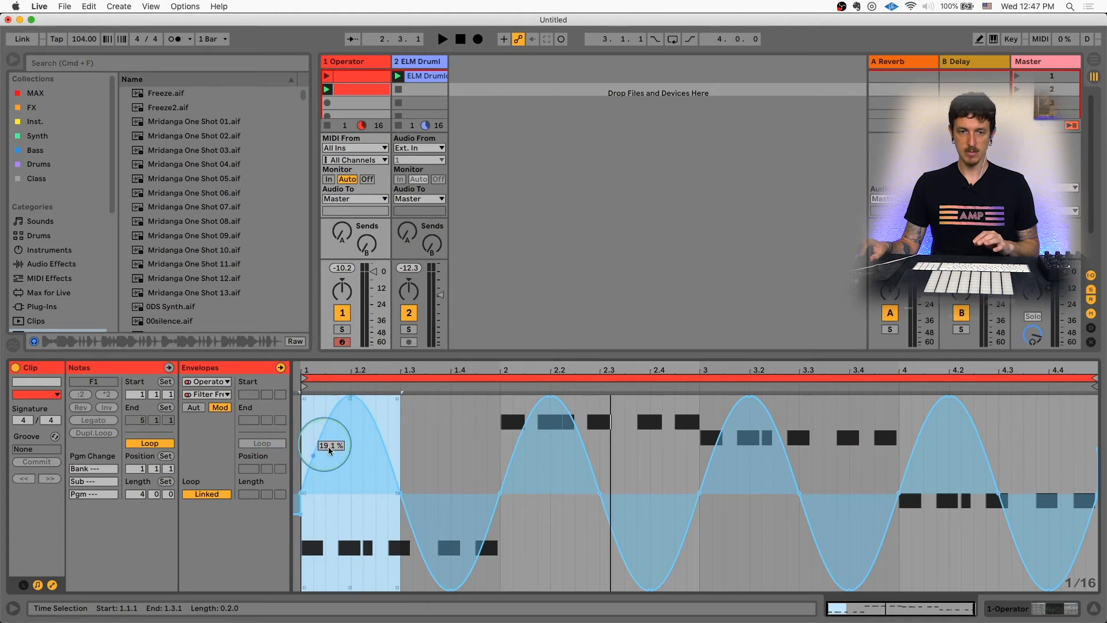
right_click(315, 439)
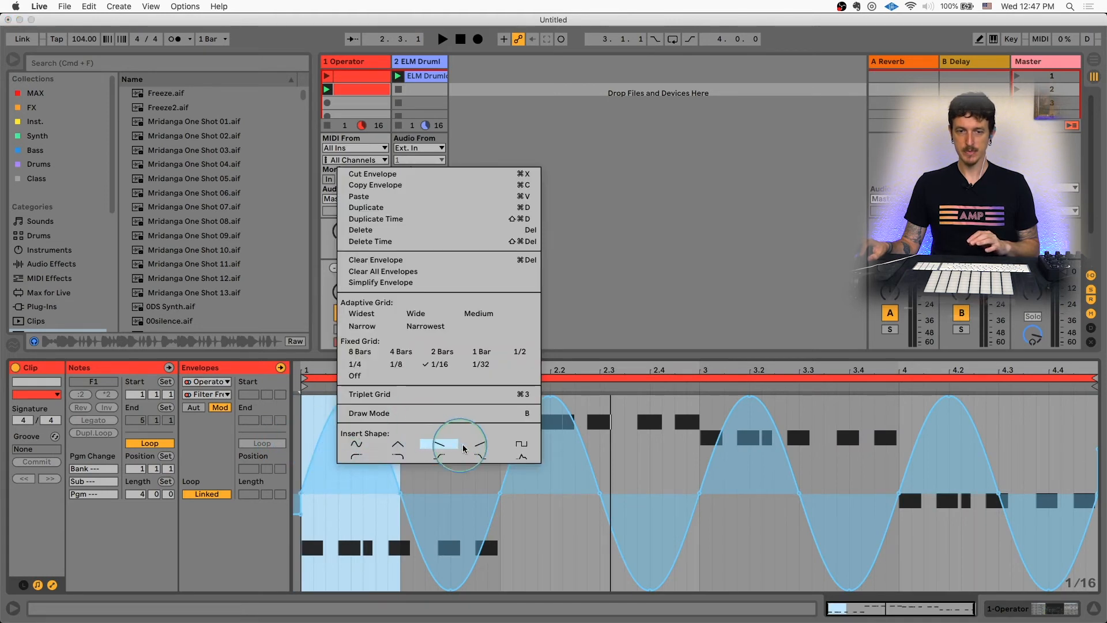
click(370, 444)
key(super+d)
key(super+d)
key(super+d)
key(super+d)
key(super+d)
key(super+d)
key(super+d)
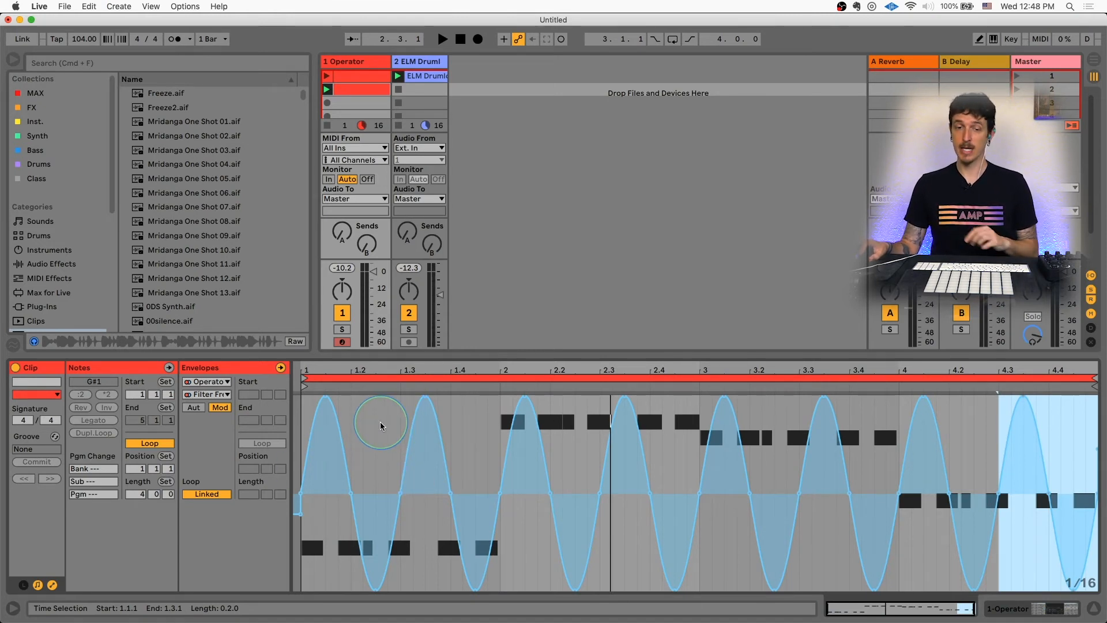
Step: Play the clips while viewing Operator's filter Freq knob, and reopen the second Operator clip
key(space)
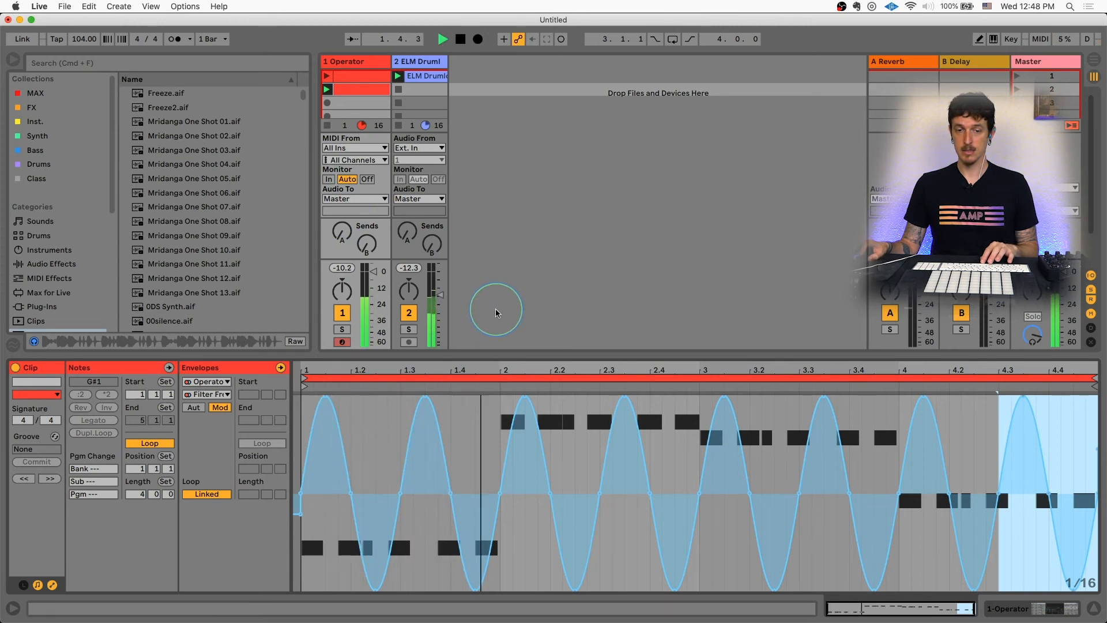
click(332, 65)
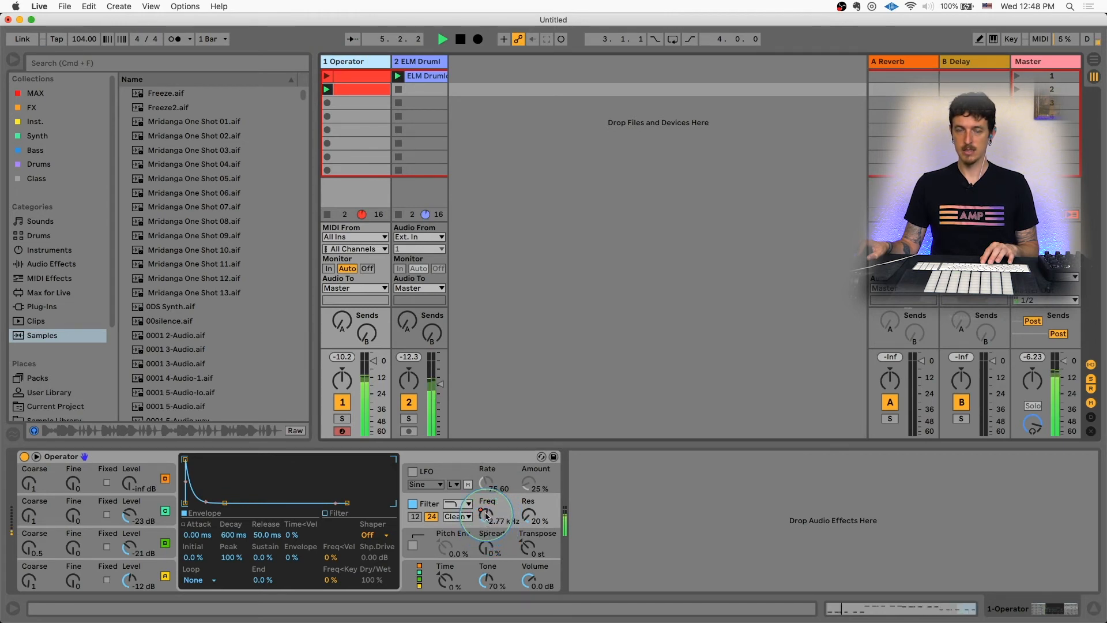
click(354, 90)
double_click(354, 91)
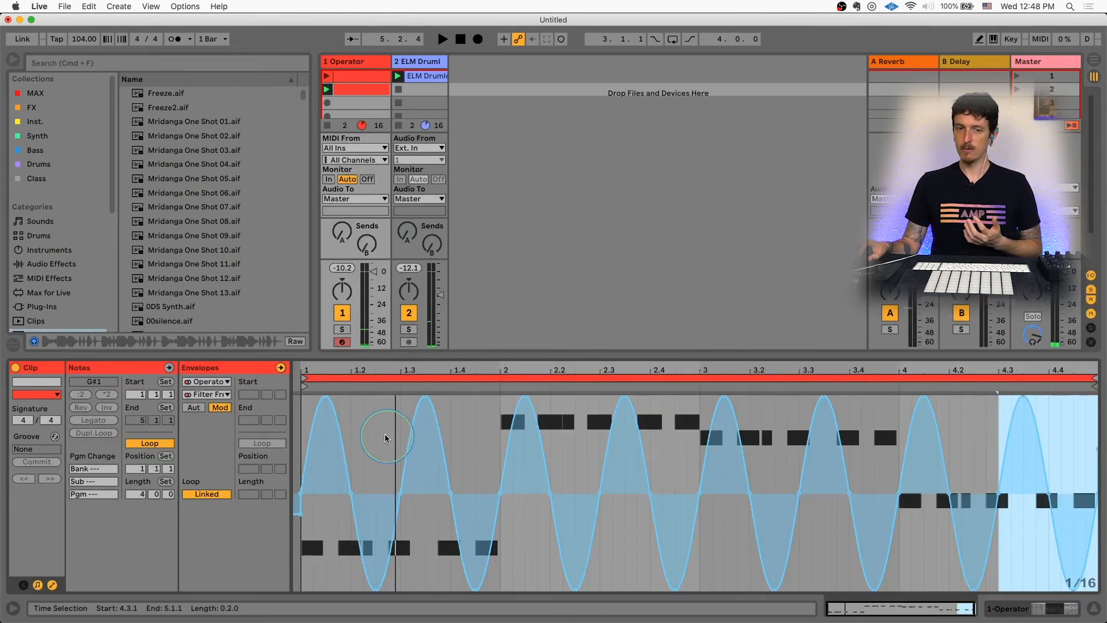
Step: Insert an off-grid sine shape from 1.1.1 to 1.2.2+ in the modulation envelope and duplicate it through the rest of the clip
drag(369, 416, 302, 416)
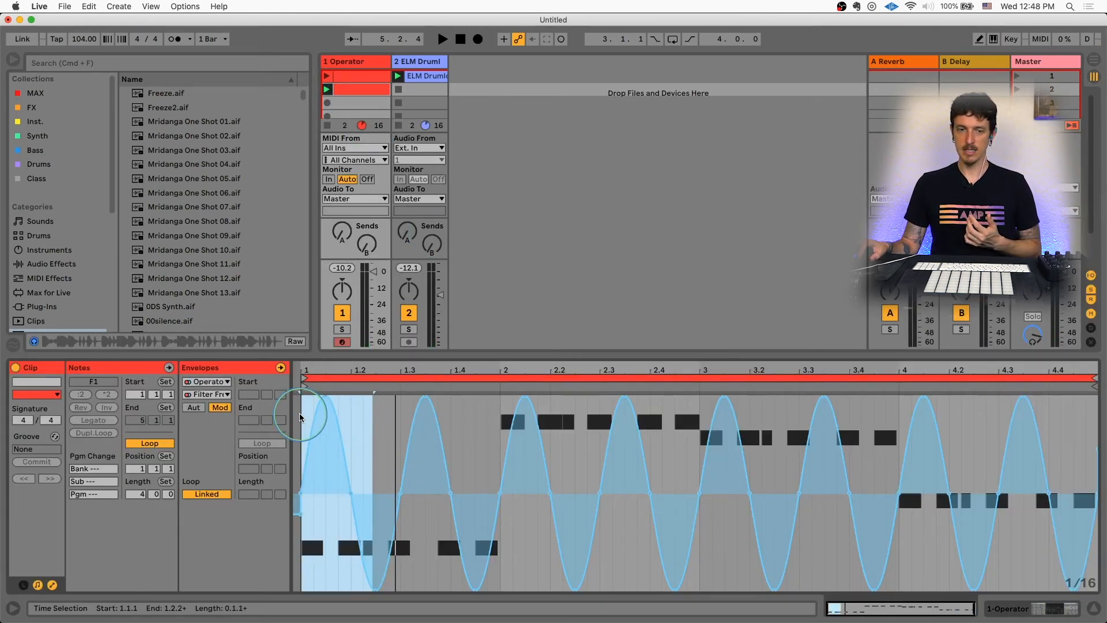
right_click(335, 469)
click(353, 451)
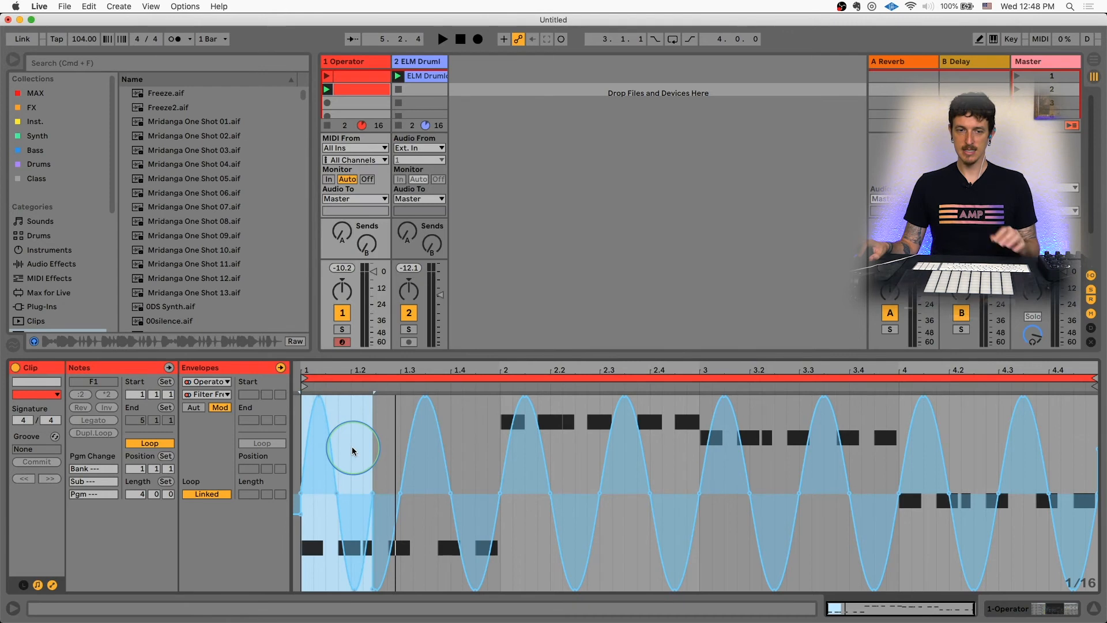
key(super+d)
key(super+d)
key(super+d)
key(super+d)
key(super+d)
key(super+d)
key(super+d)
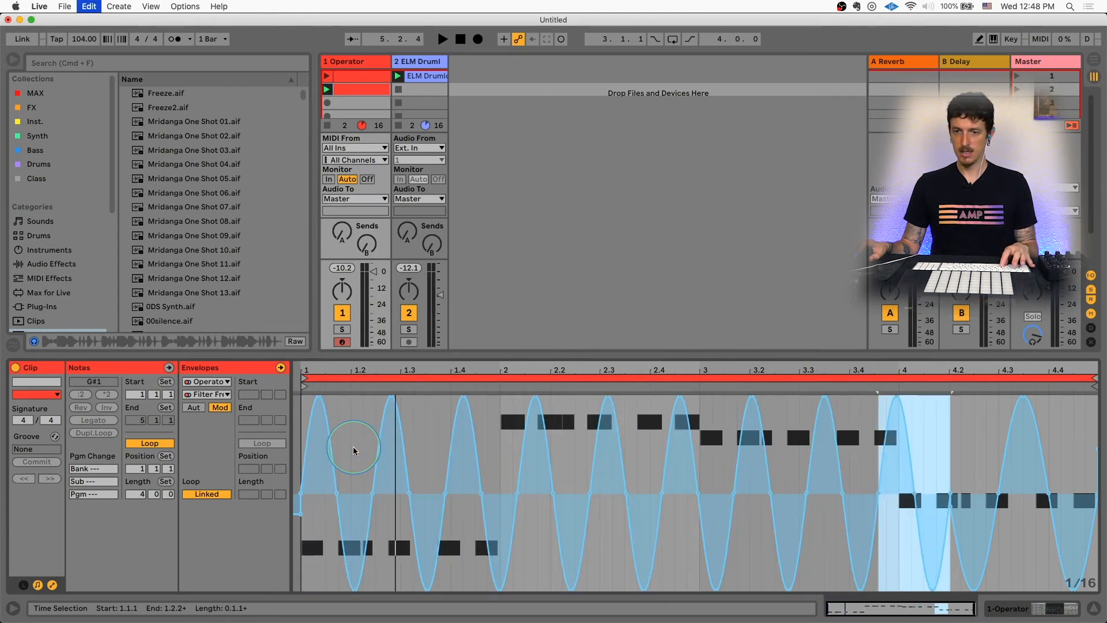
Step: Play back the modulated clip and view the automation and modulation options of Operator's filter Freq knob
key(space)
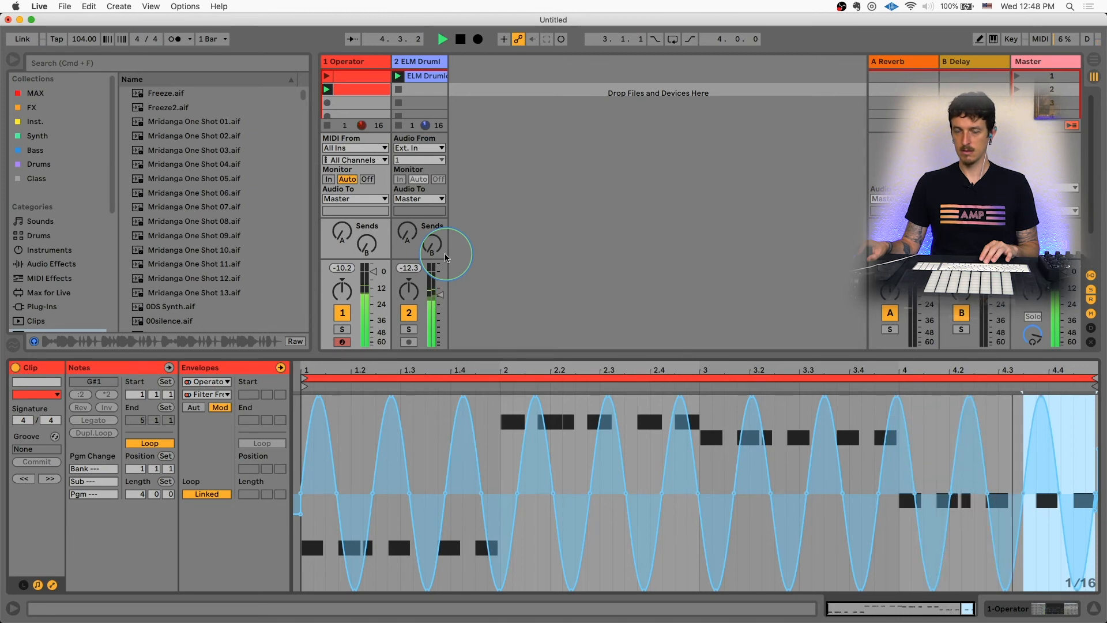
key(space)
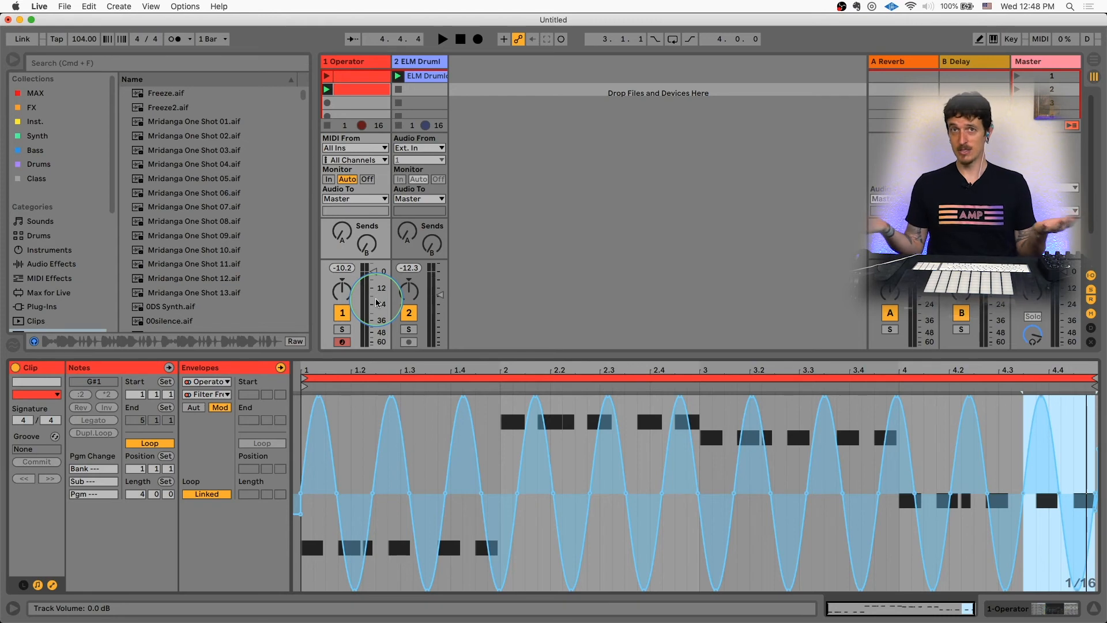
click(380, 65)
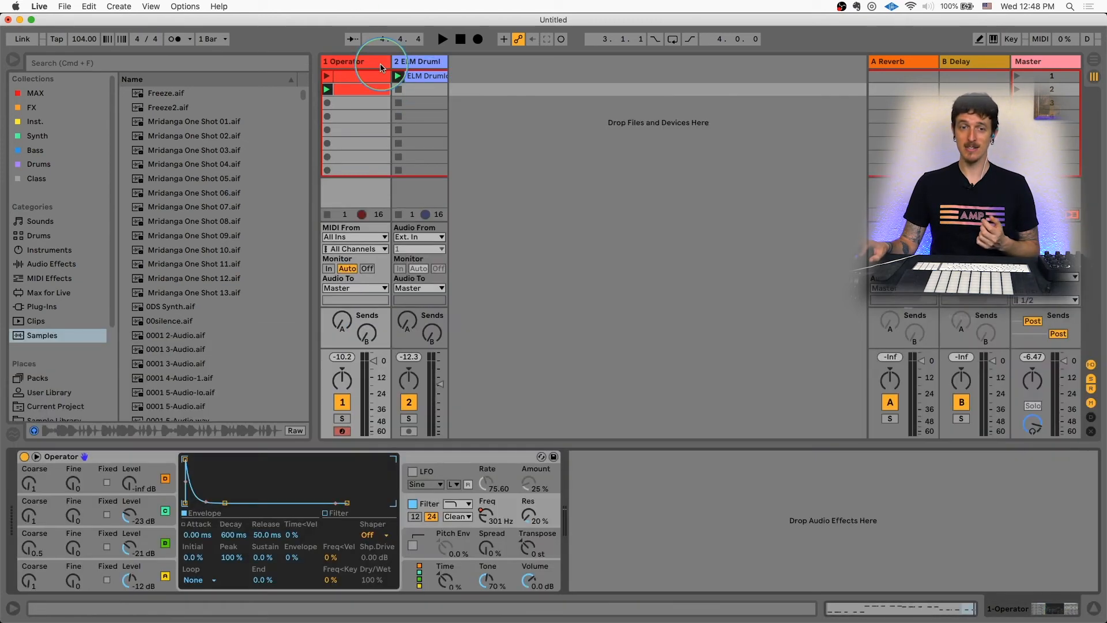
right_click(485, 519)
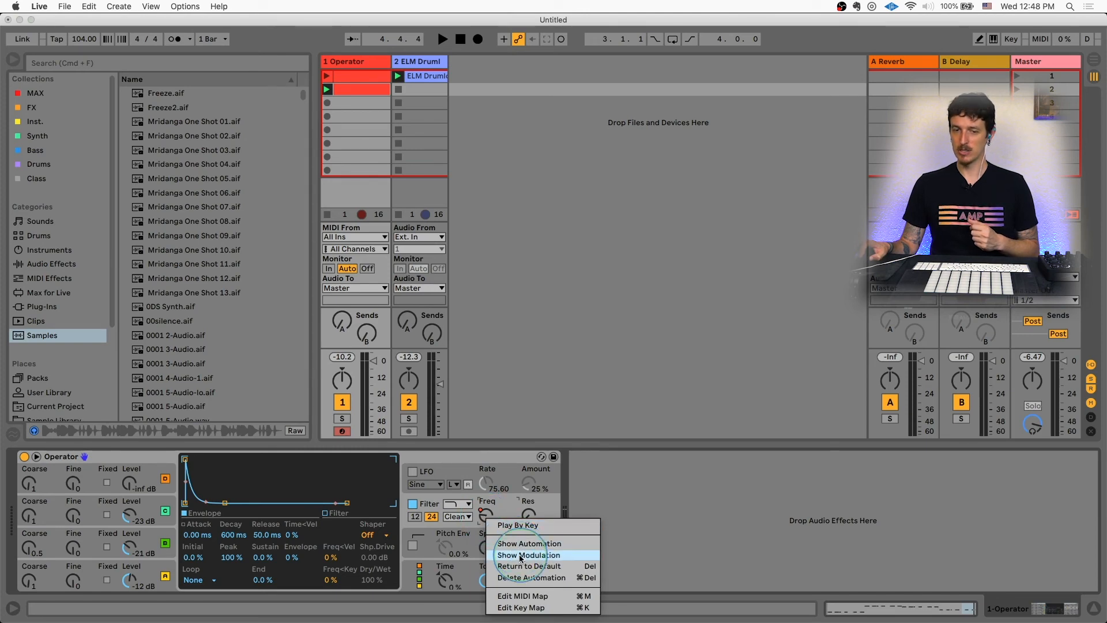
Step: Reopen the second Operator clip and compare its Filter Frequency automation and modulation envelopes
click(360, 90)
click(351, 93)
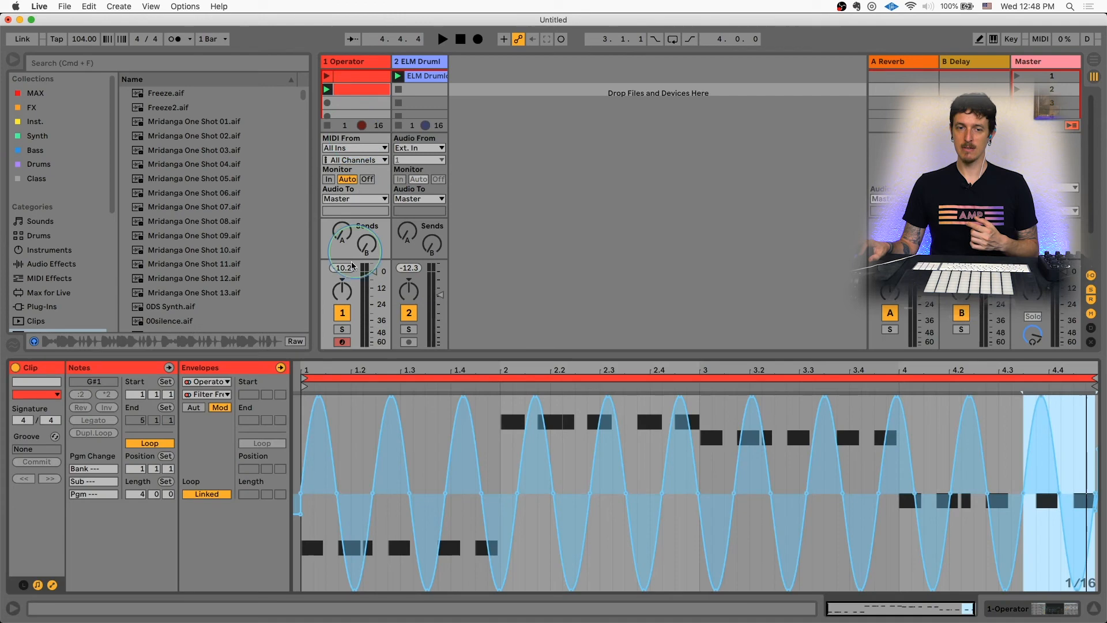
click(194, 407)
click(220, 408)
click(199, 408)
click(210, 408)
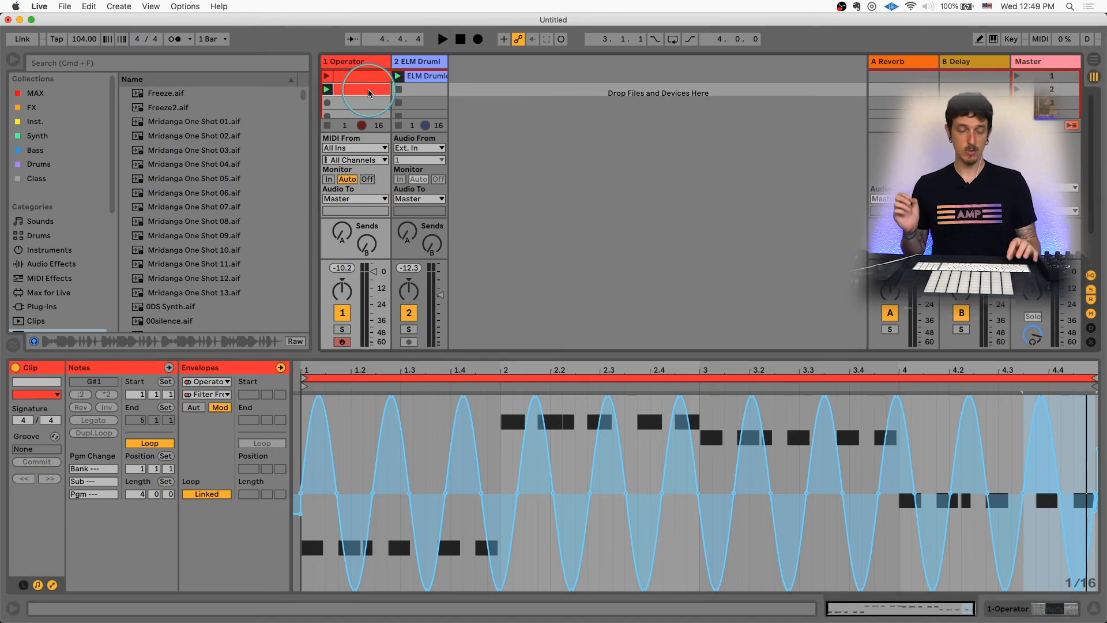
Step: Copy the second Operator clip onto the Operator track in Arrangement View at bar 17 and show the track's automation
key(Tab)
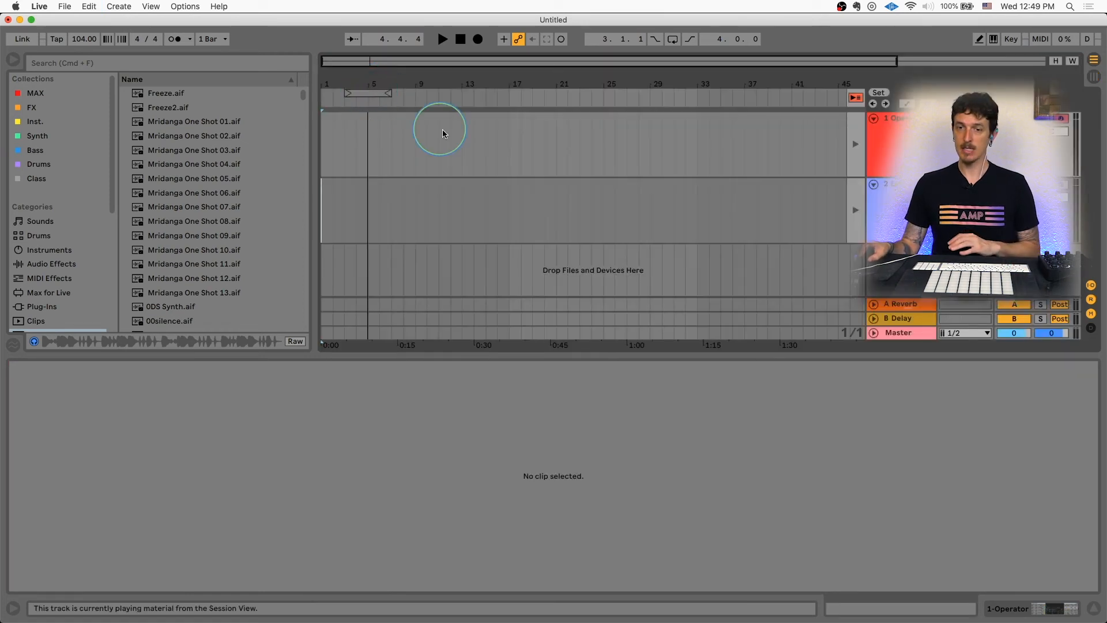
key(super+v)
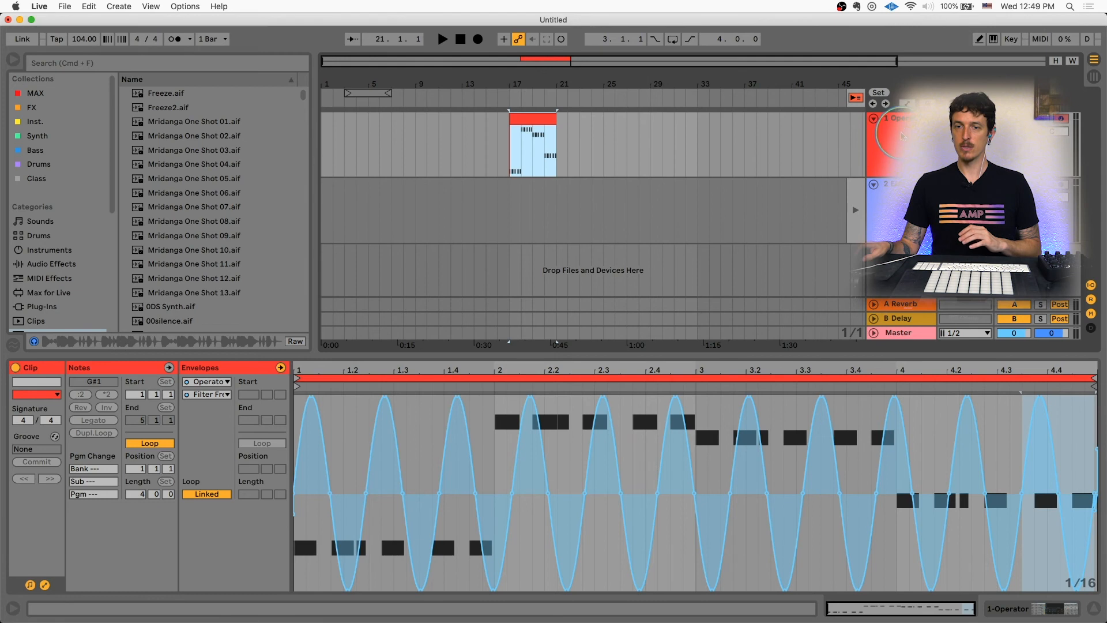
key(a)
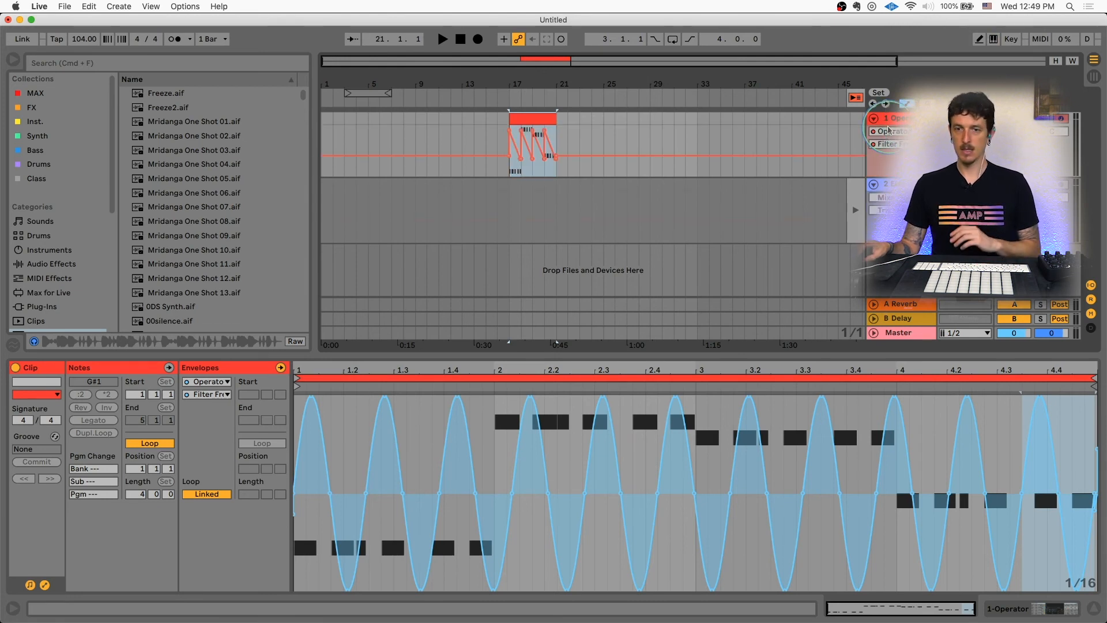
key(z)
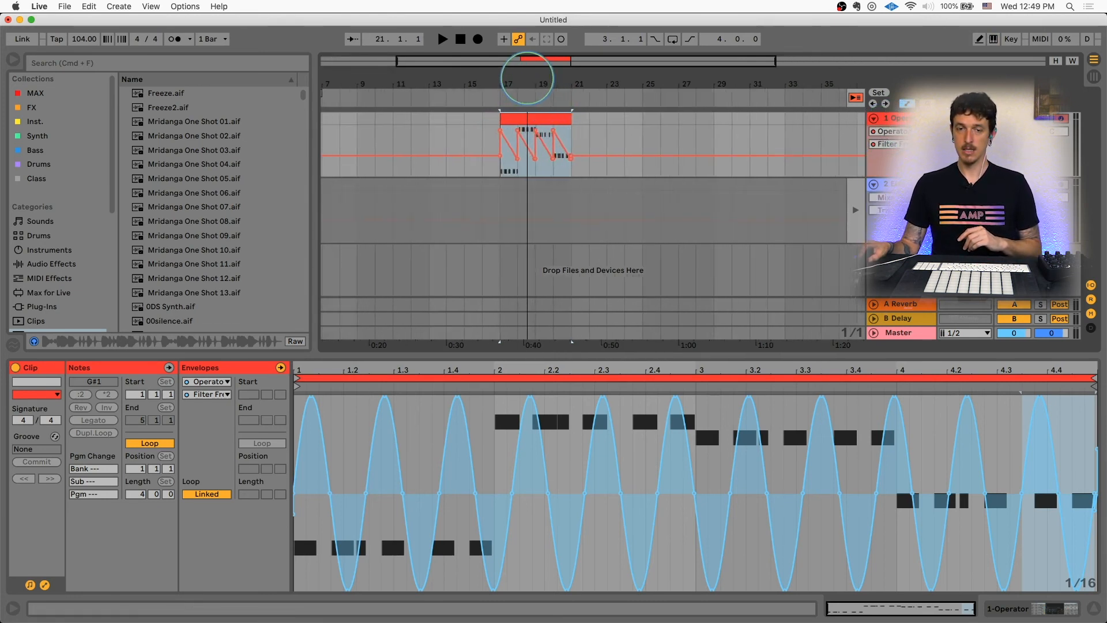
Step: Compare the Arrangement clip's Filter Frequency track automation with its clip modulation envelope, and return to Session View
drag(729, 146, 393, 145)
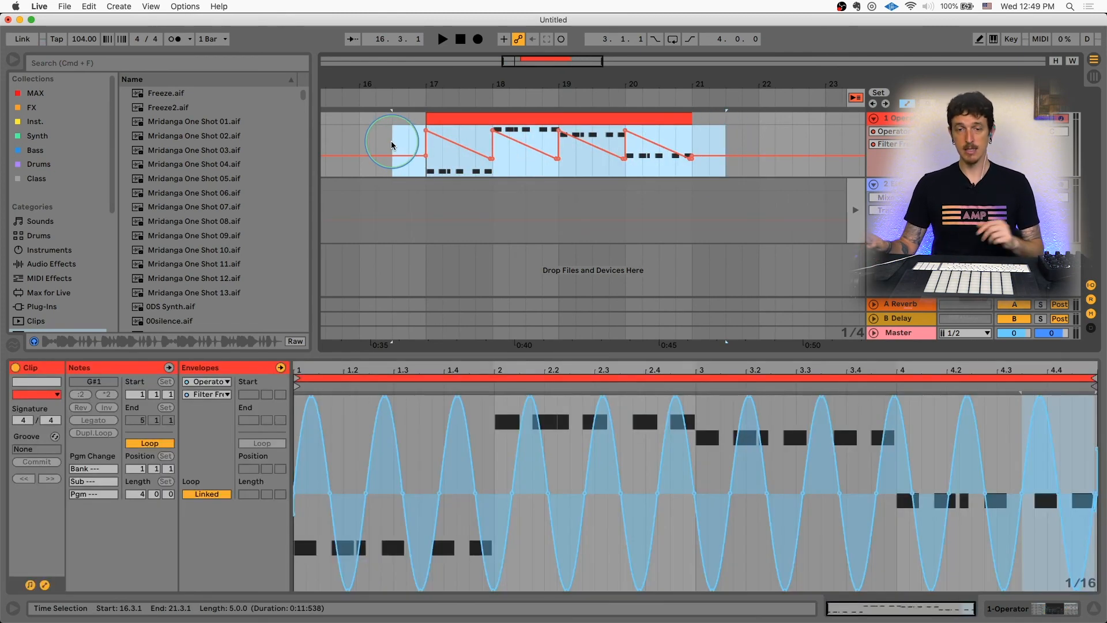
click(405, 137)
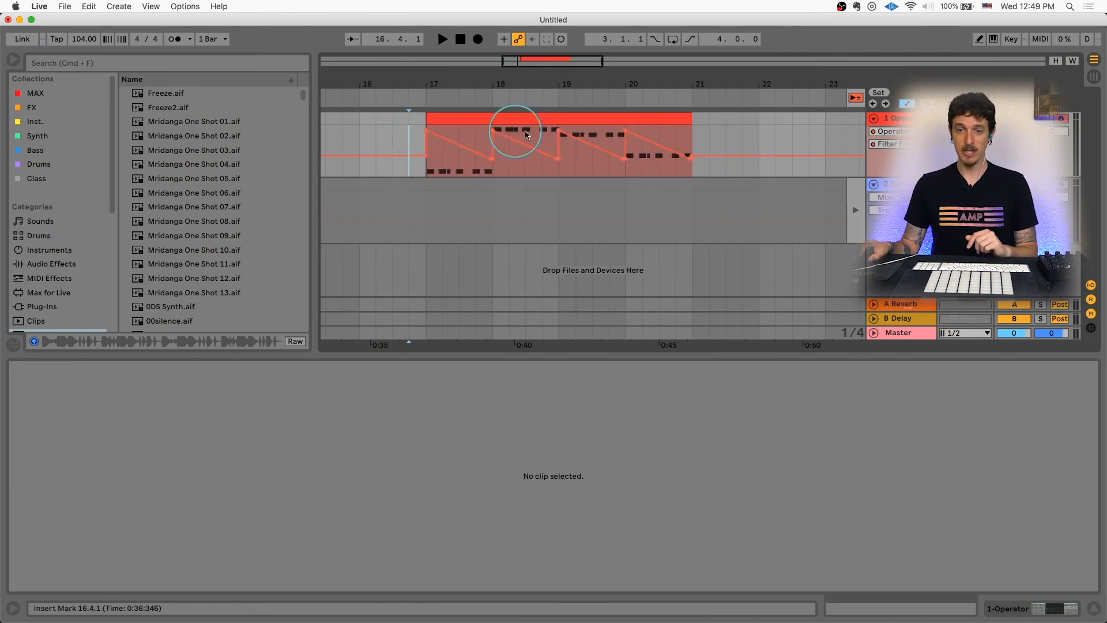
click(593, 131)
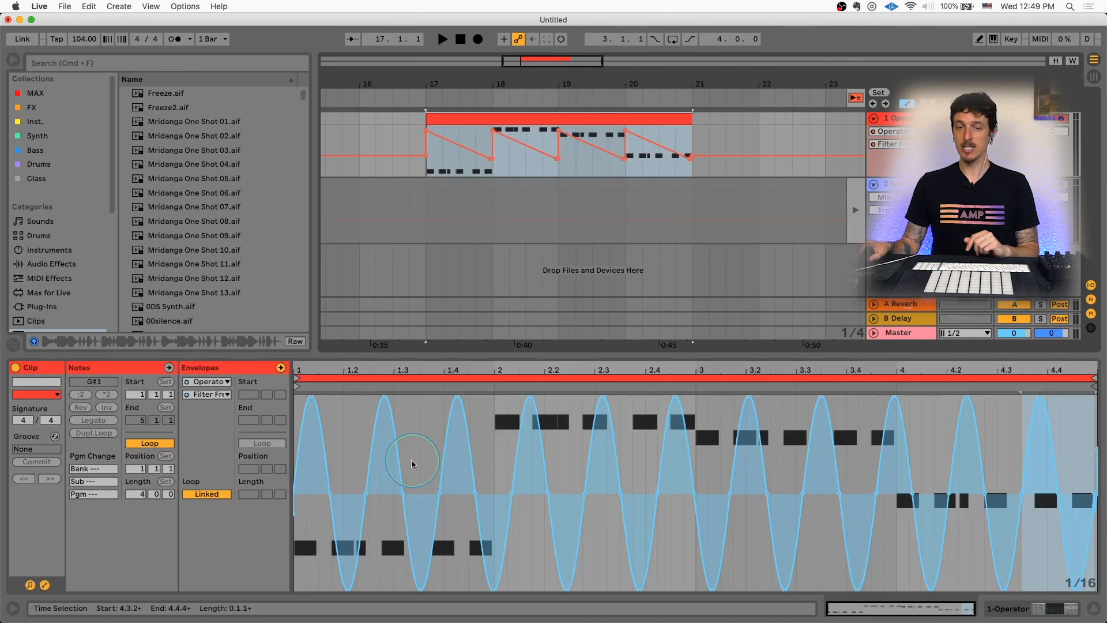
drag(338, 430, 482, 452)
drag(428, 163, 700, 166)
click(708, 124)
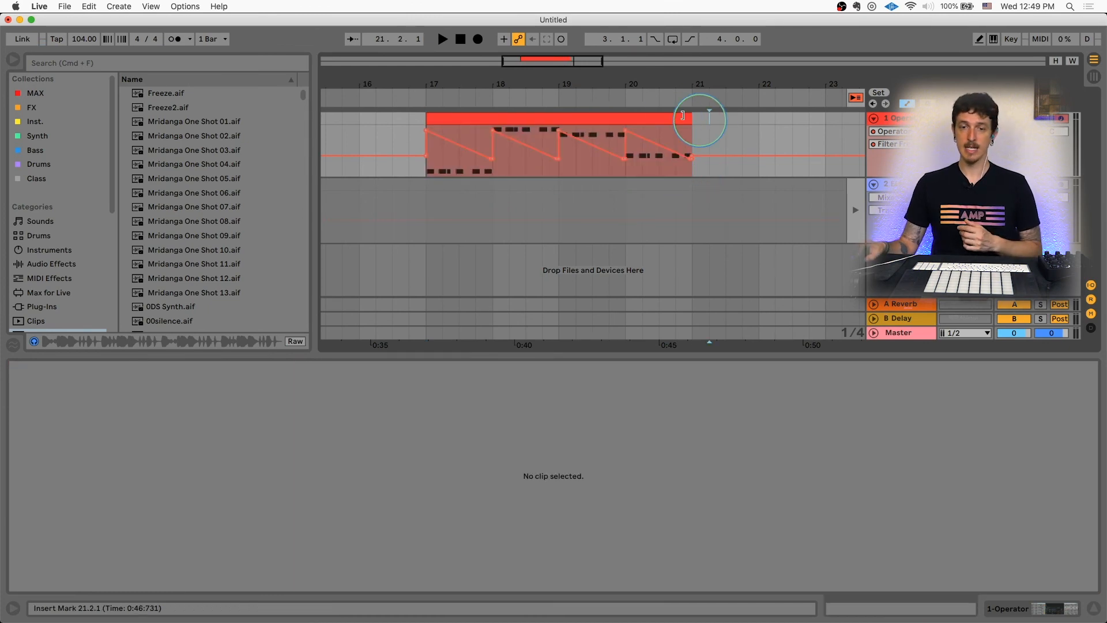
click(672, 113)
key(Tab)
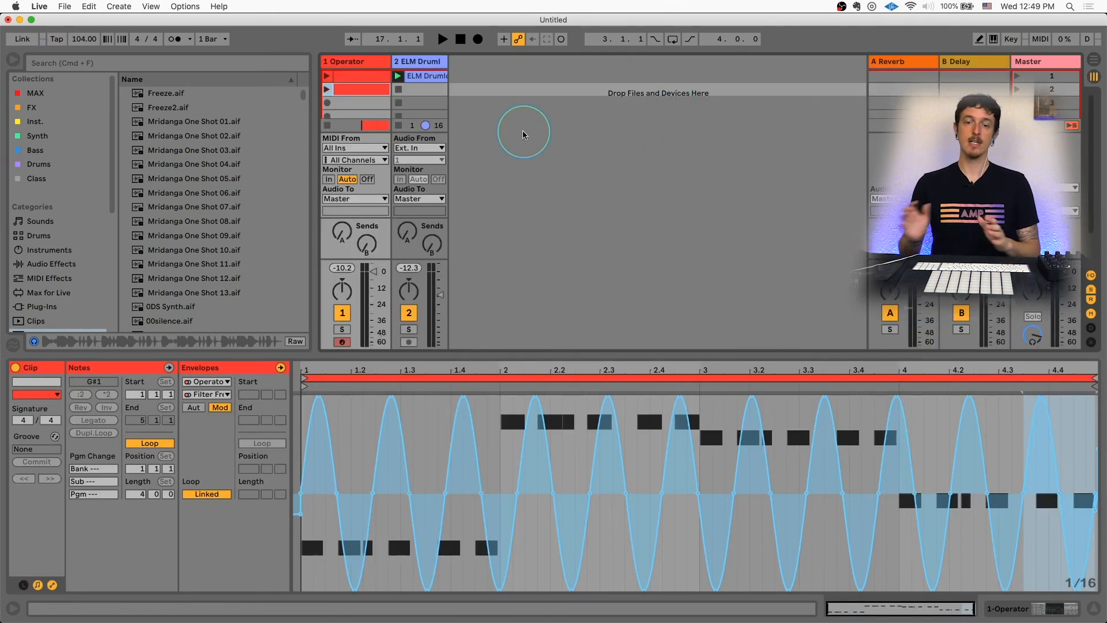